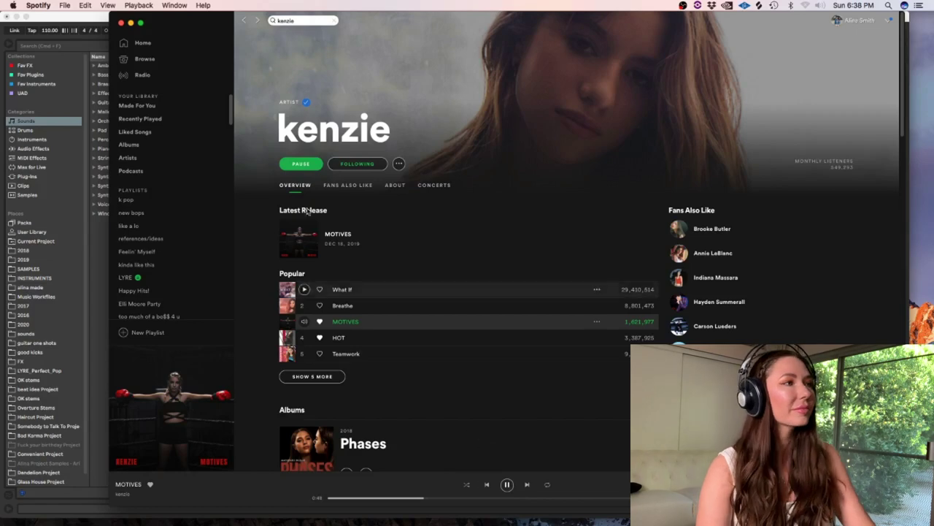
Step: Switch to the Ableton Live project and play the DRUMS group soloed from the drop marker at bar 43
left_click(70, 21)
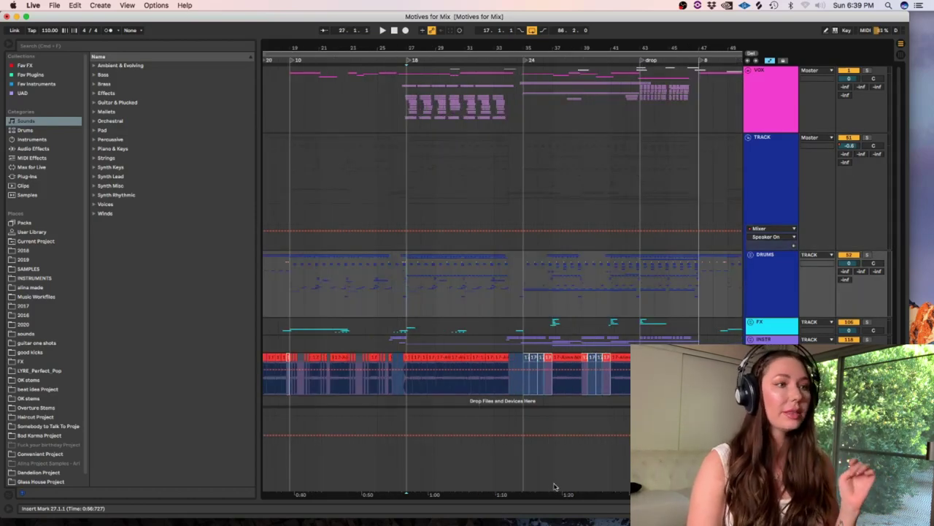
scroll(562, 488, "right", 2)
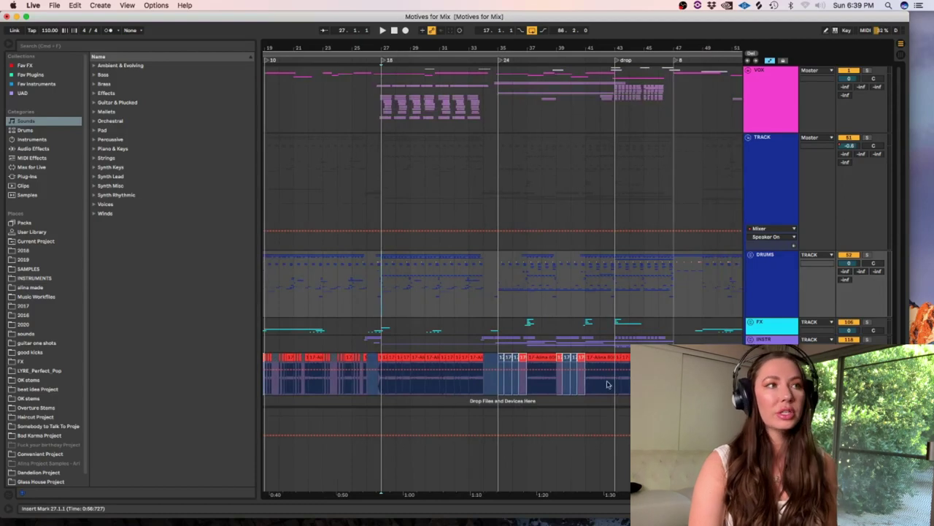
left_click(614, 282)
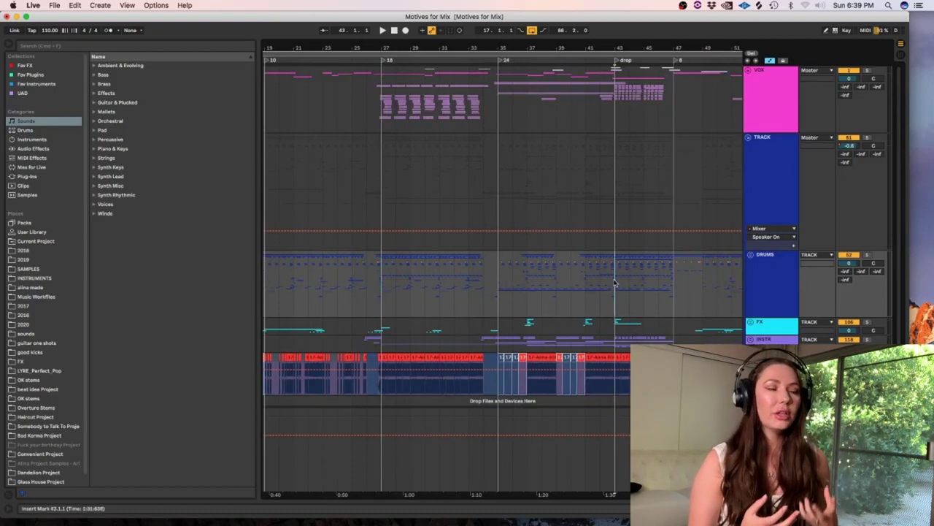
left_click(867, 254)
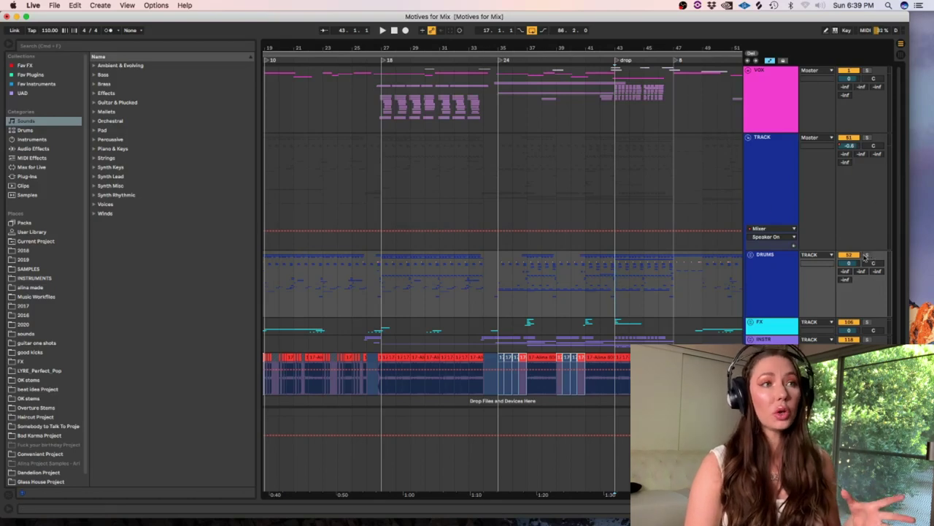
key("space")
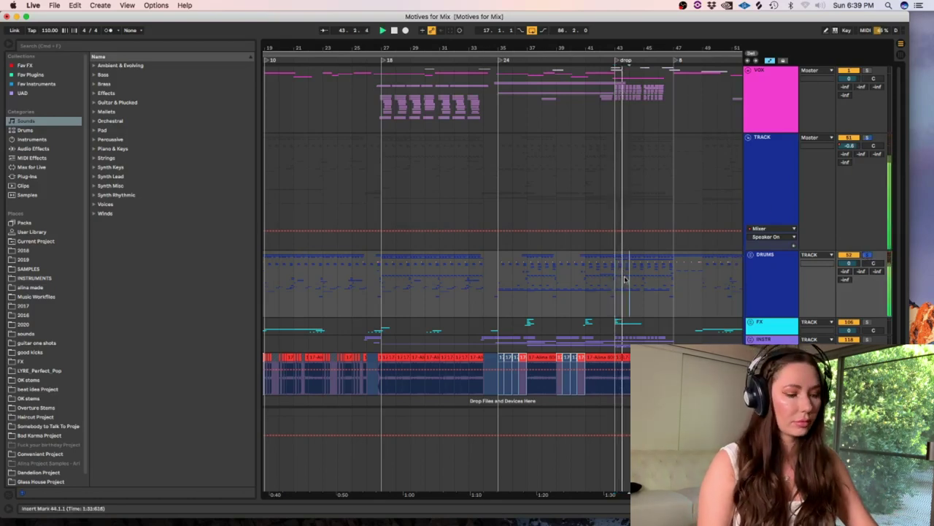
key("plus")
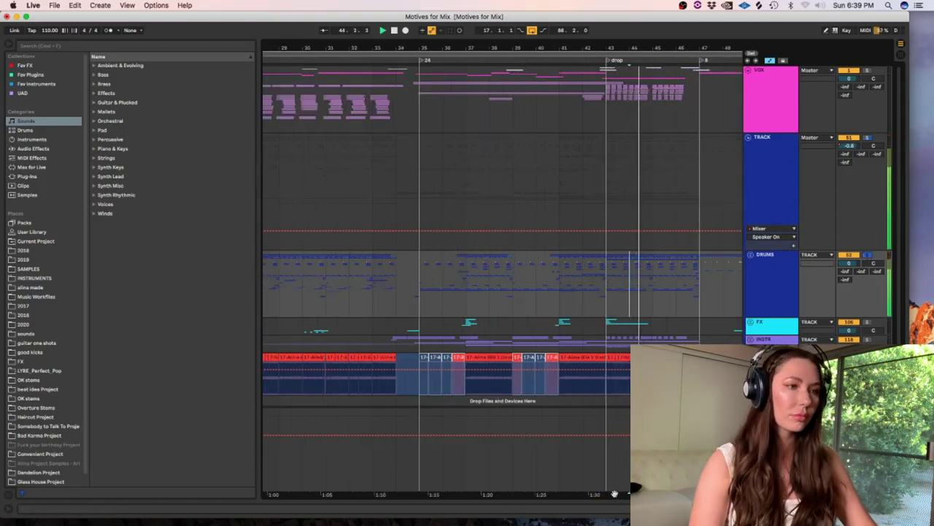
left_click_drag(613, 492, 500, 491)
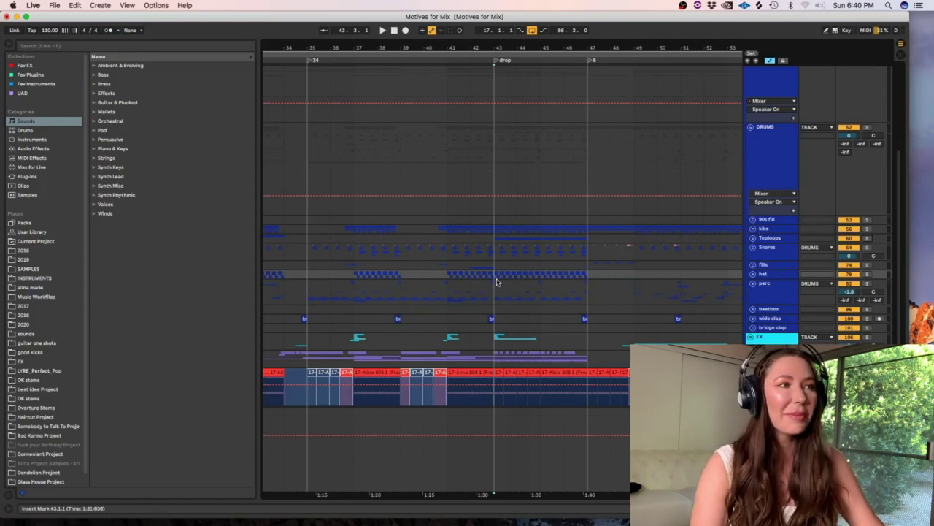
Step: Audition the hat group soloed from the drop, unfolding it during playback to show its individual tracks
left_click(867, 274)
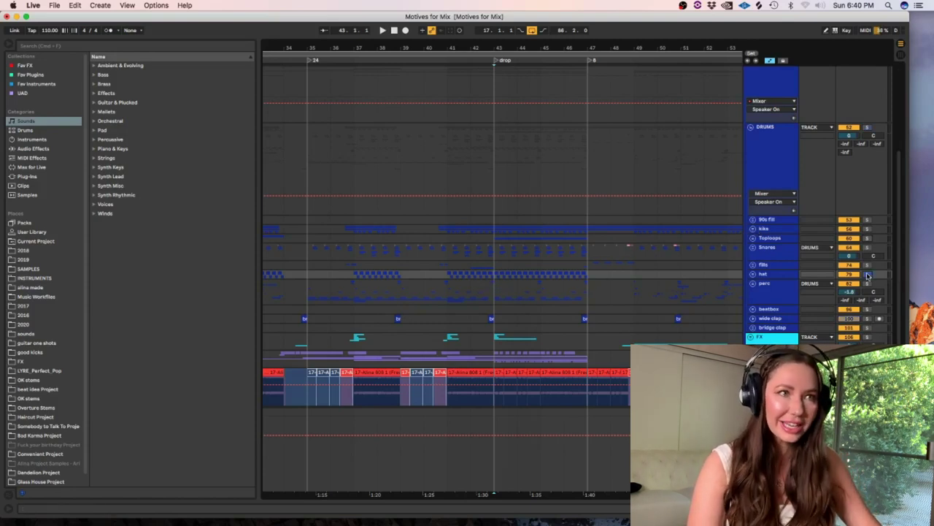
key("space")
left_click(752, 275)
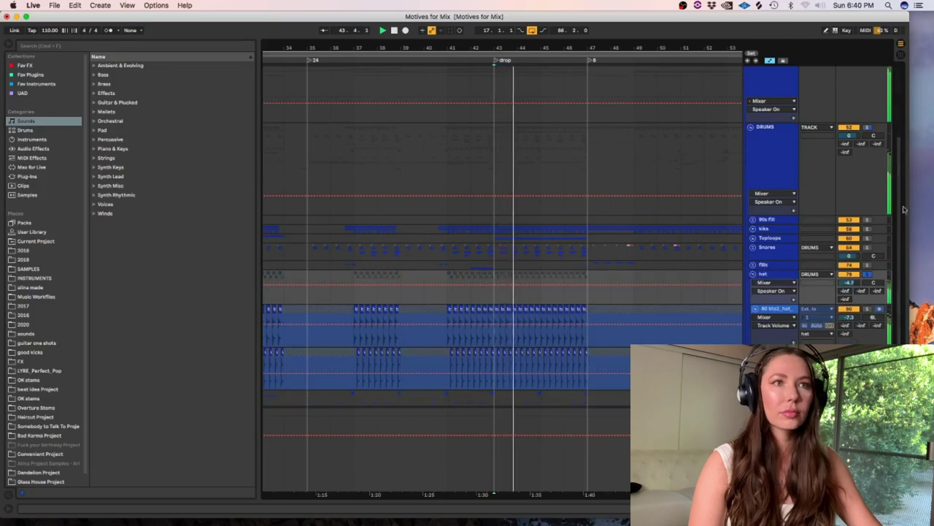
scroll(898, 251, "down", 5)
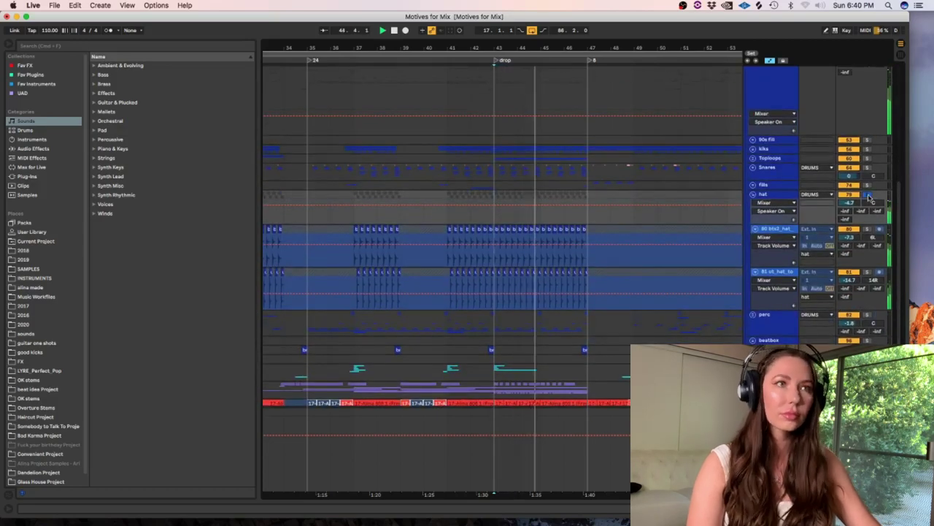
left_click(753, 194)
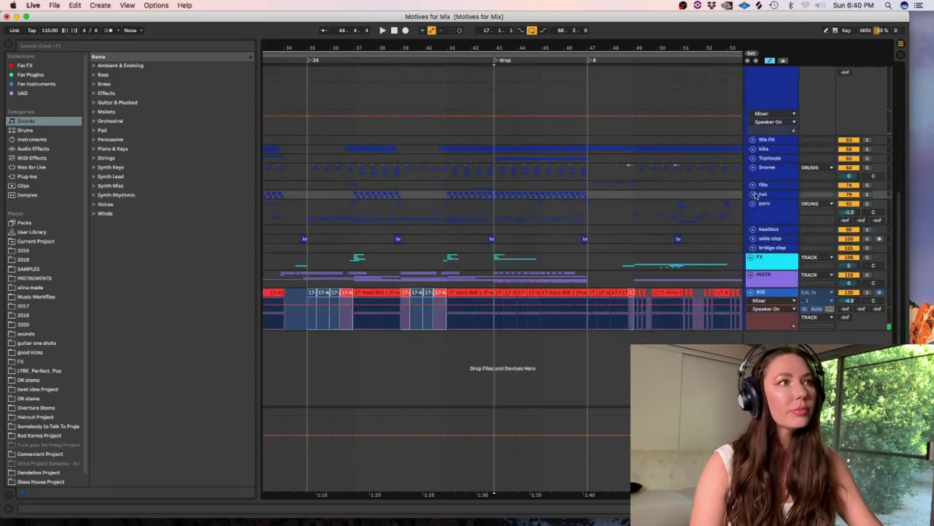
Step: Unfold the perc group and play it soloed from the drop at bar 43
left_click(753, 204)
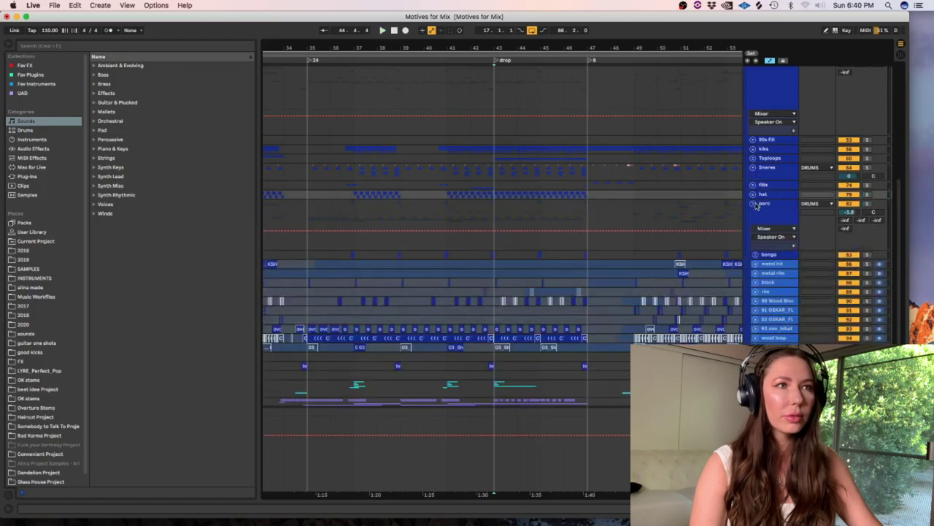
left_click_drag(900, 185, 900, 199)
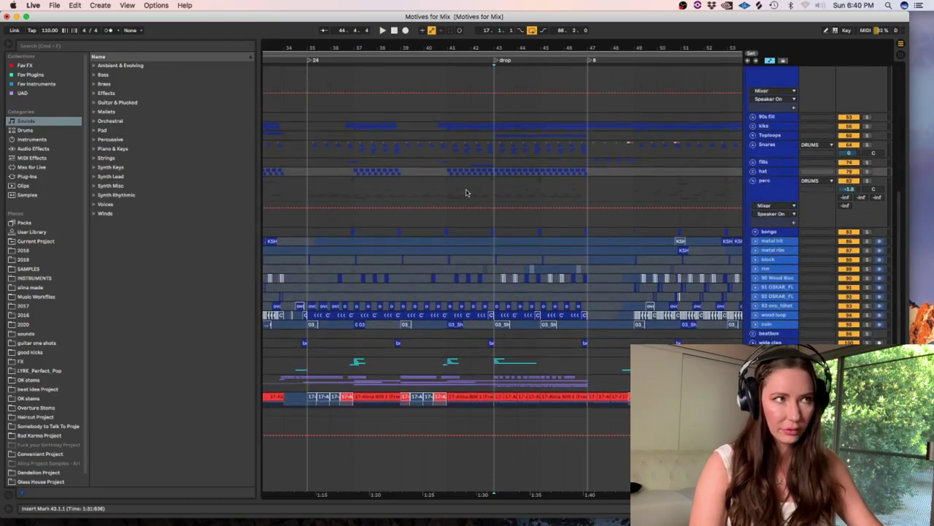
key("space")
left_click(496, 192)
left_click(866, 181)
key("space")
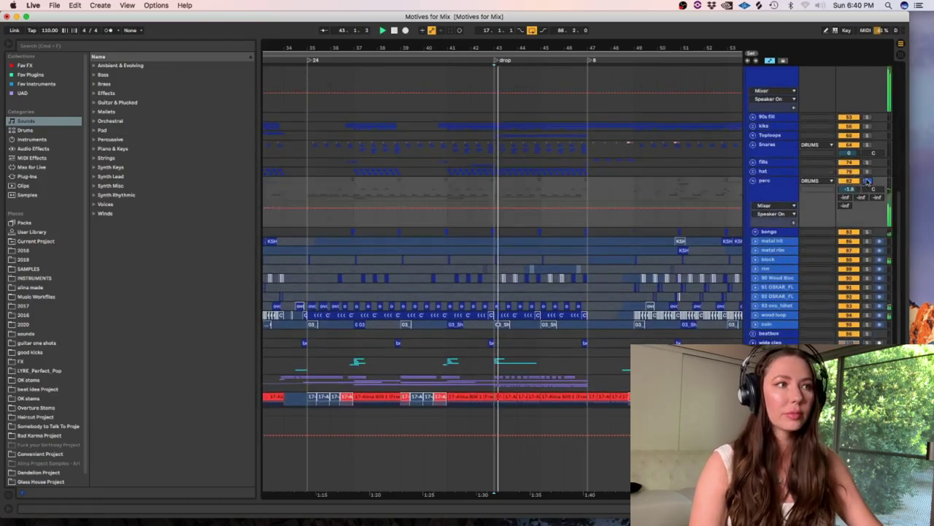
left_click(542, 230)
scroll(543, 231, "up", 2)
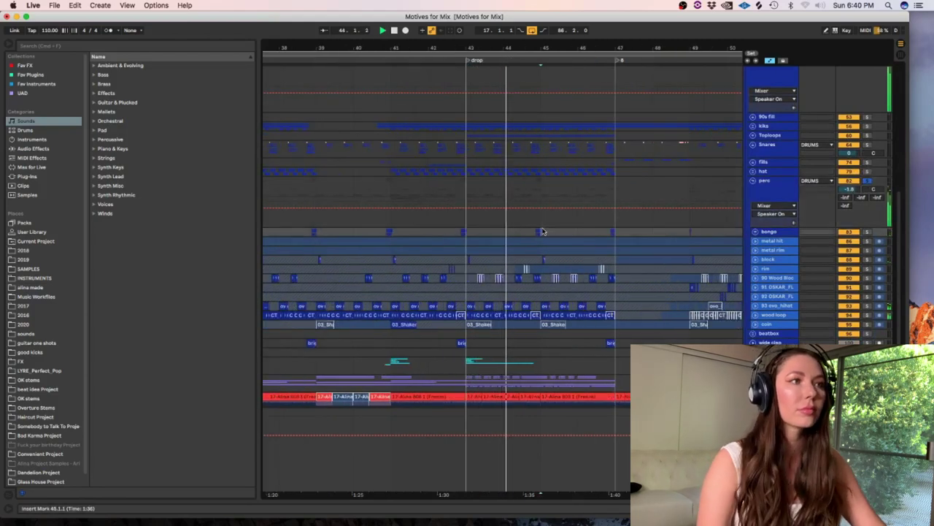
Step: Expand the track holding the 03_Shaker clips in the perc group to inspect its clips around the drop
left_click(754, 325)
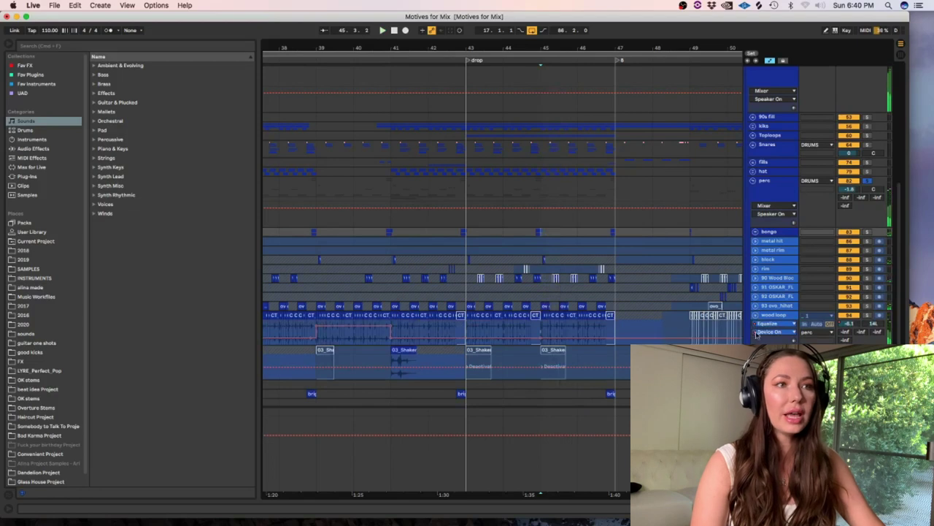
left_click(755, 315)
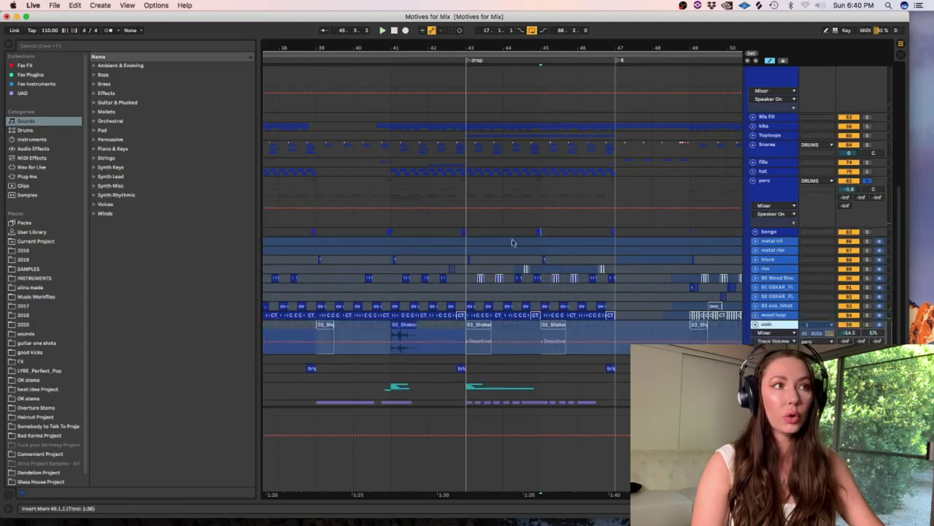
left_click(470, 295)
key("plus")
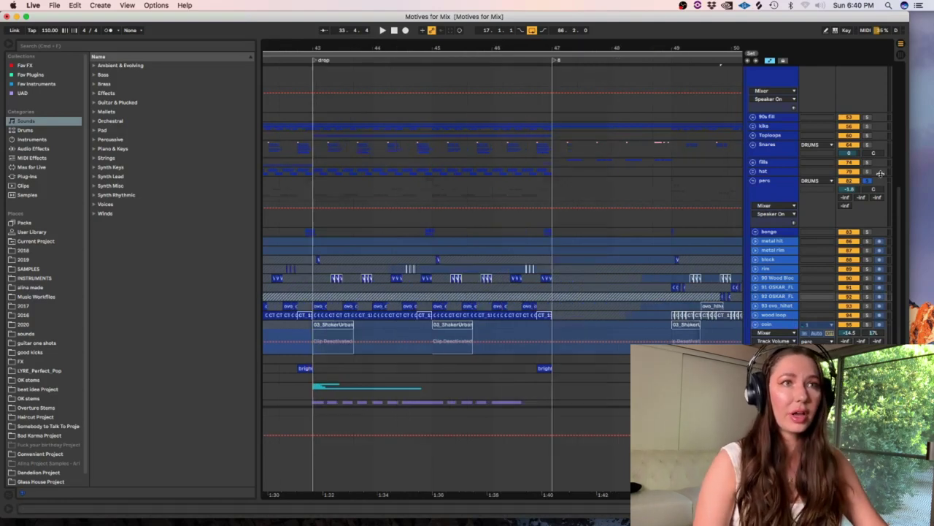
Step: Audition the wood loop track soloed from the drop in place of the whole perc group, expanding it to show its waveform
left_click(868, 182)
left_click(868, 314)
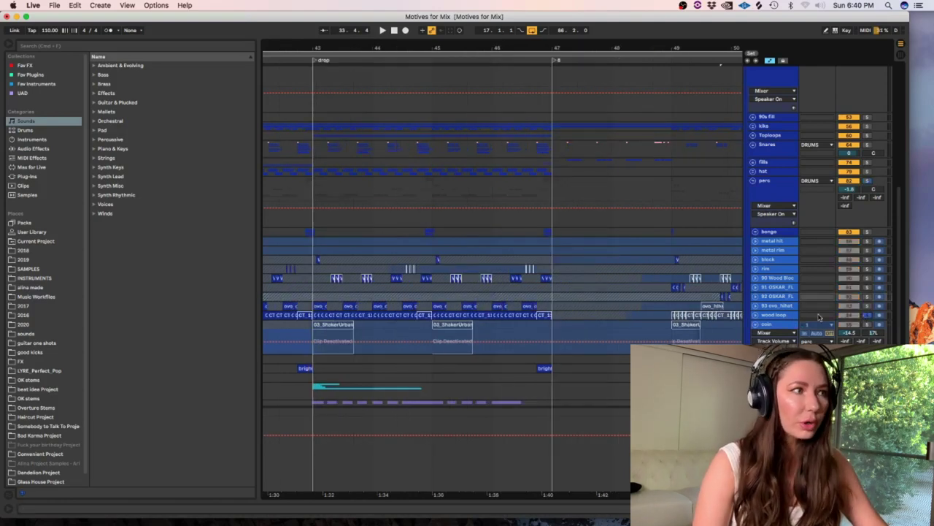
left_click(314, 296)
key("space")
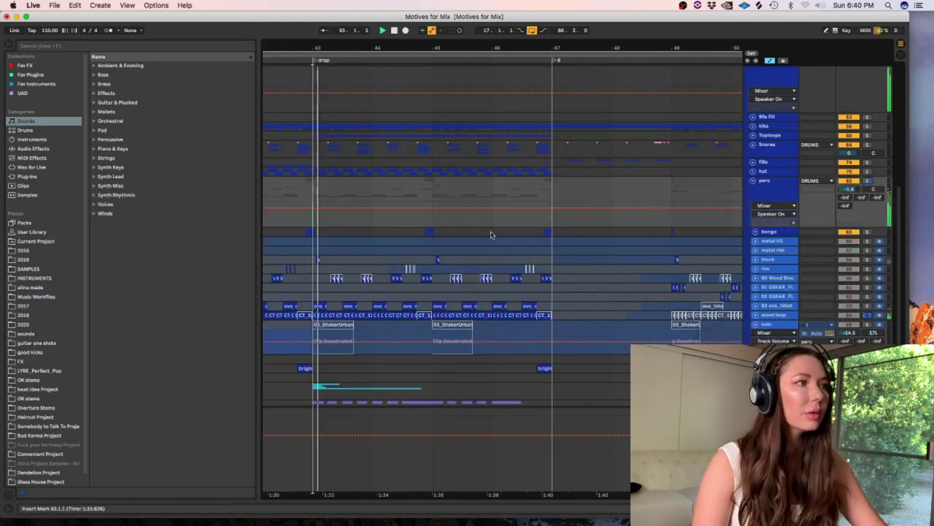
left_click(756, 316)
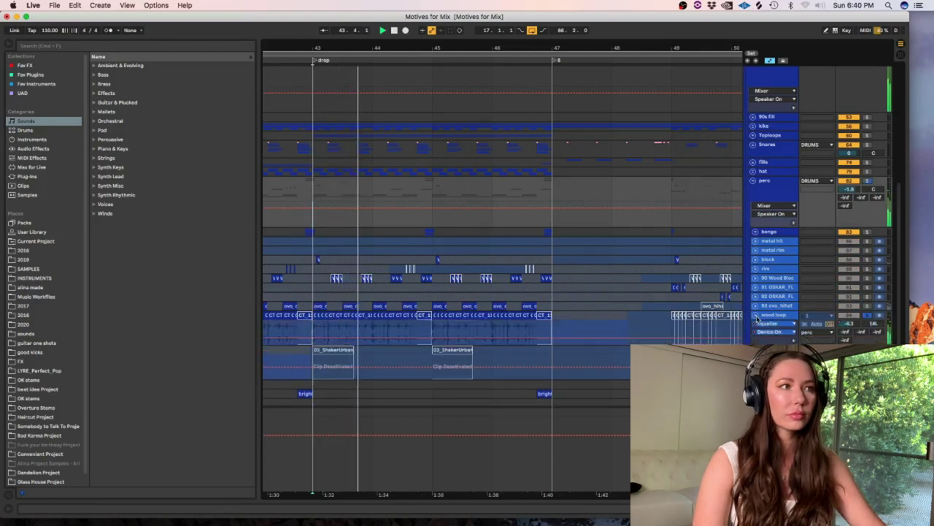
key("space")
left_click(870, 316)
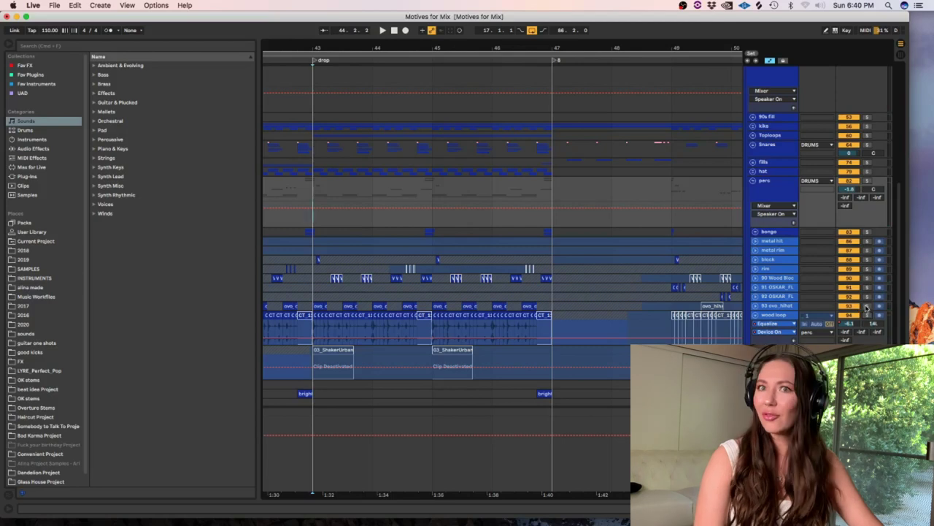
Step: Audition the 93 ovo_hihat track soloed from the drop and the 90 Wood Bloc track soloed from bar 44
key("space")
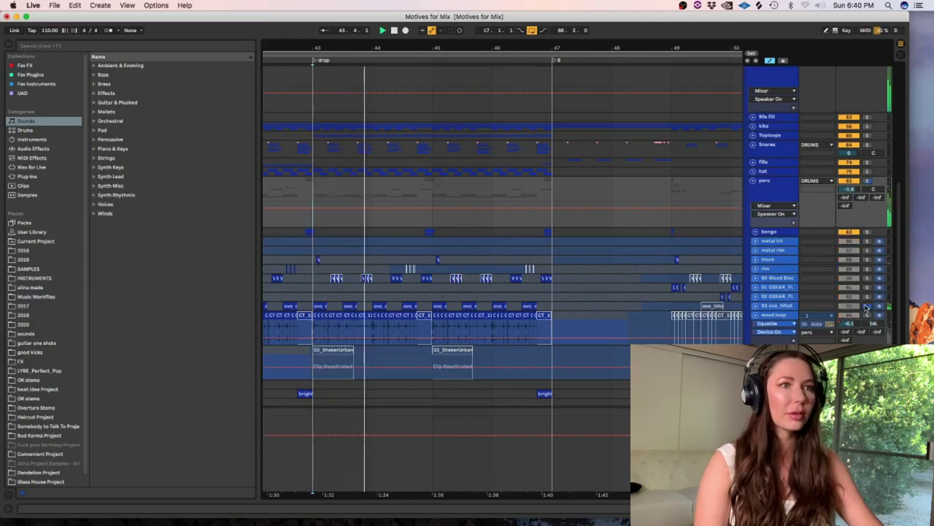
key("space")
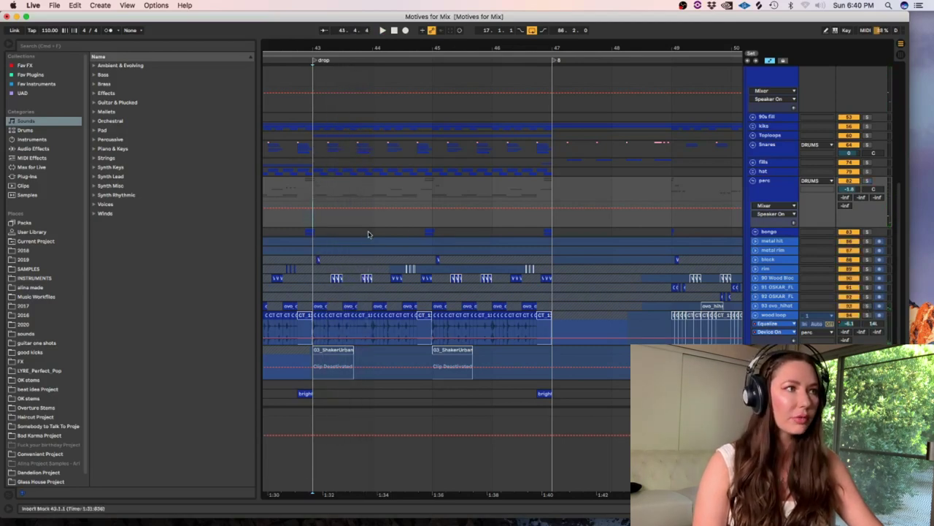
left_click(373, 233)
key("space")
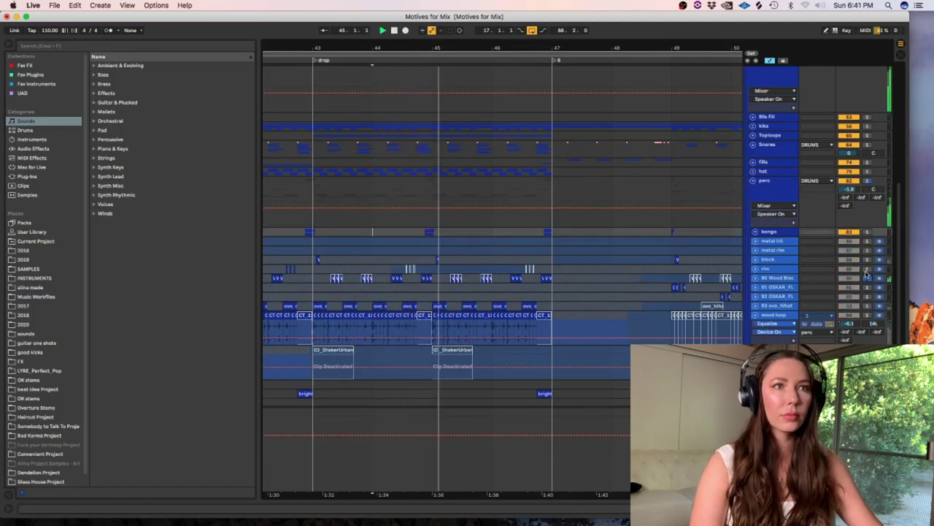
key("space")
Step: Play the bongo group soloed from its clip just before bar 45
left_click(867, 232)
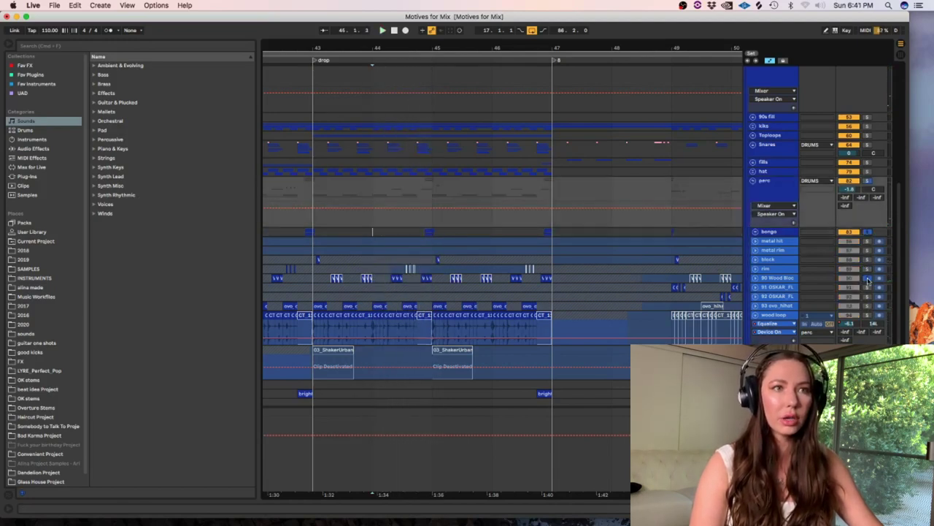
left_click(422, 232)
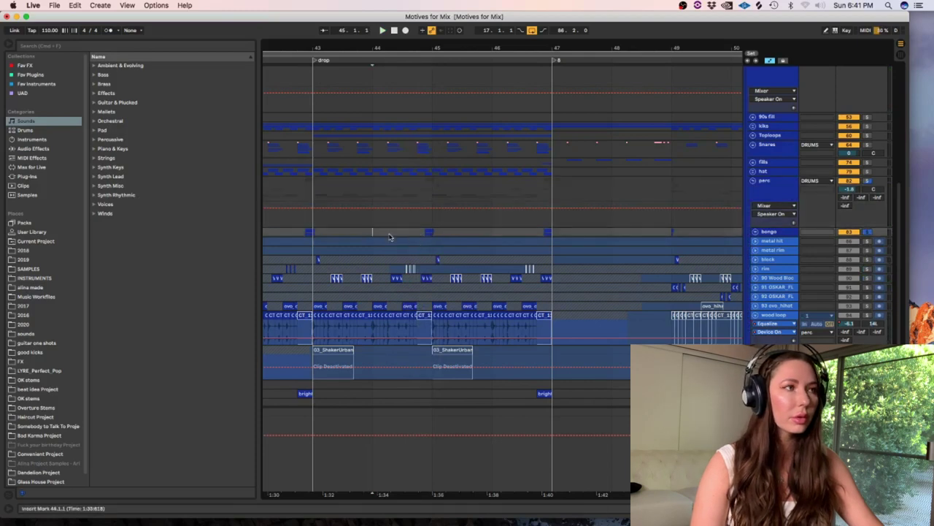
right_click(430, 233)
left_click(548, 292)
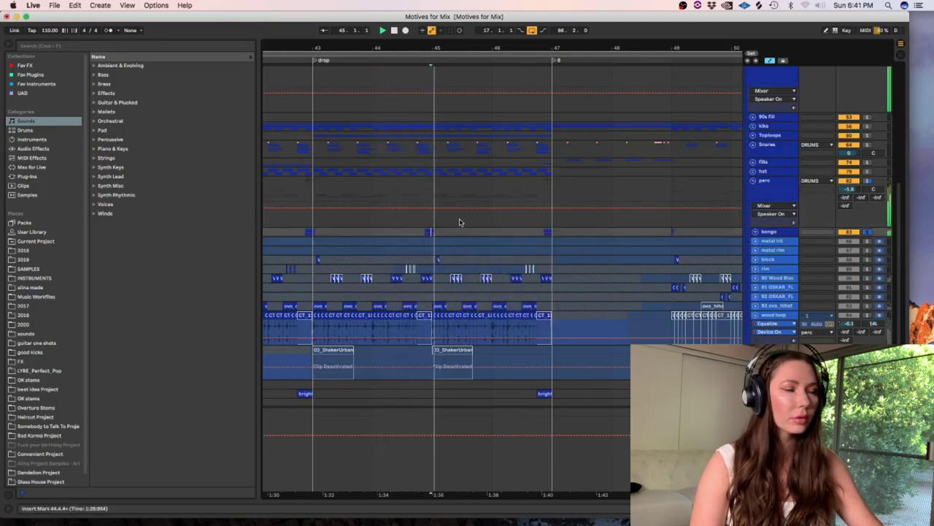
key("space")
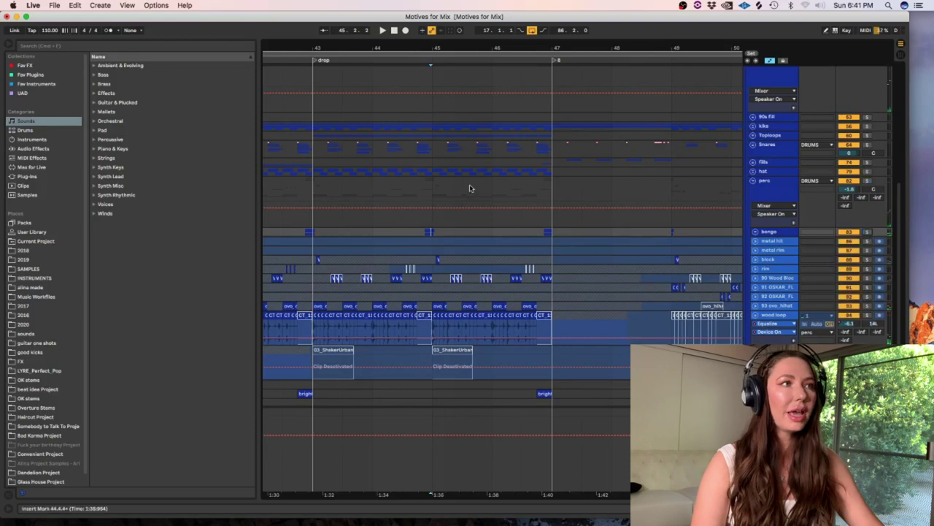
Step: Fold the perc group and play the Toploops group soloed from the drop
left_click(471, 191)
key("minus")
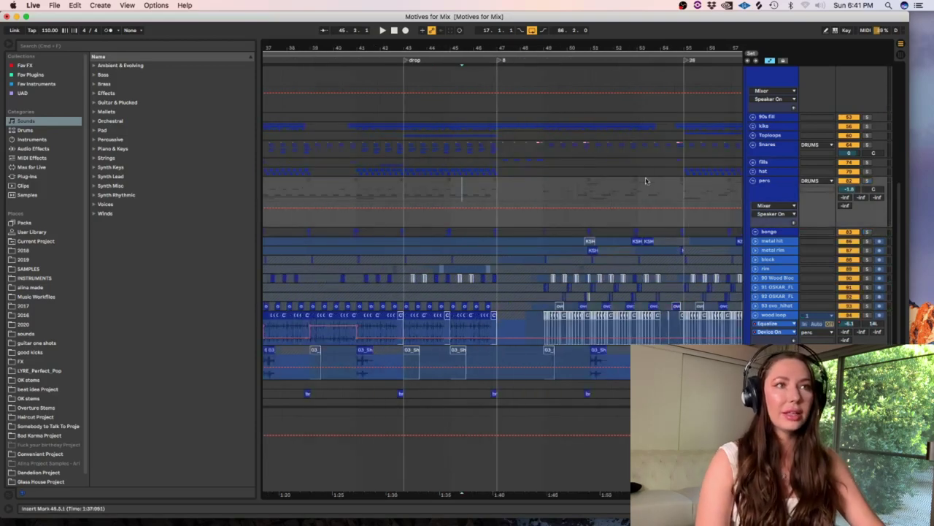
left_click(752, 181)
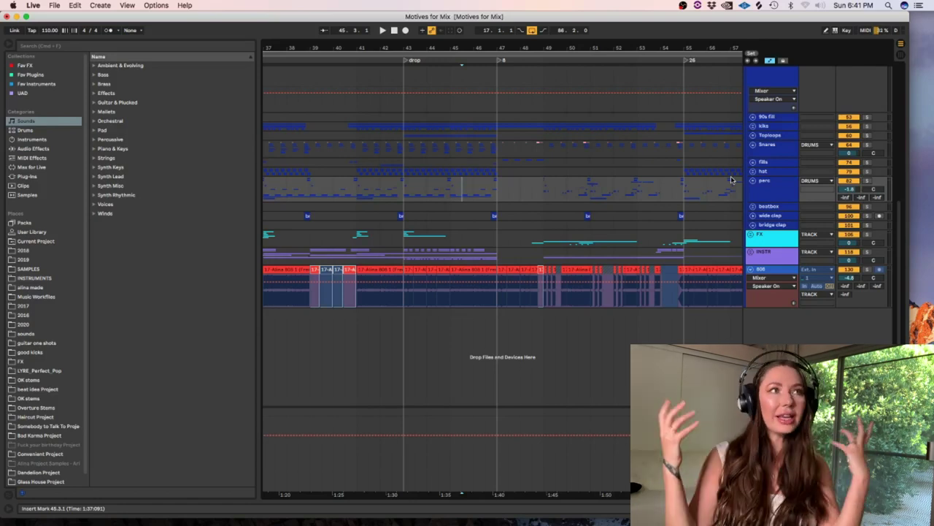
key("space")
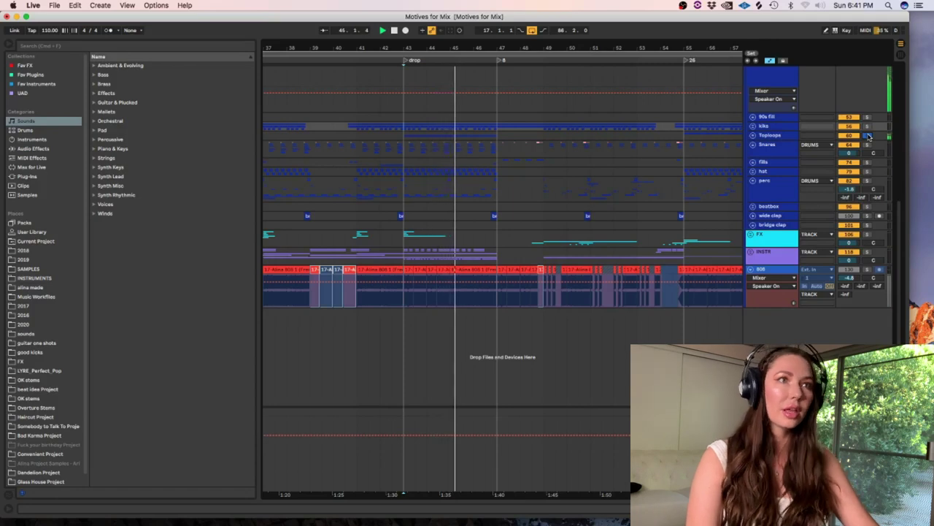
key("space")
Step: Unfold the Toploops group and play its metal toploop track soloed from the drop
left_click(753, 135)
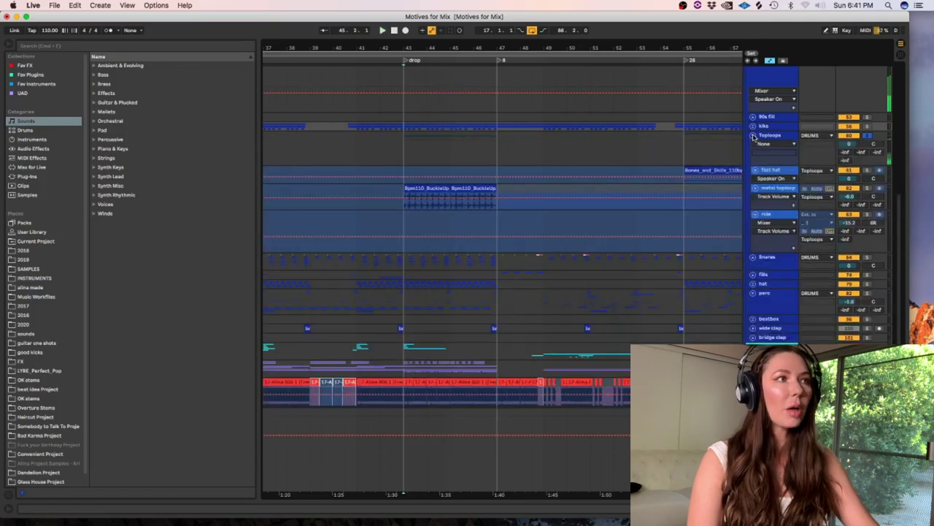
left_click(406, 205)
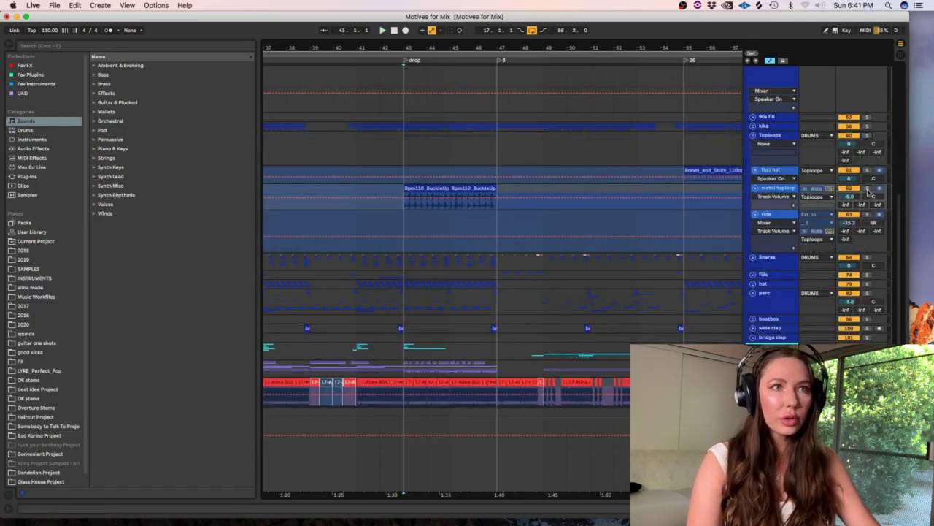
left_click(868, 188)
key("space")
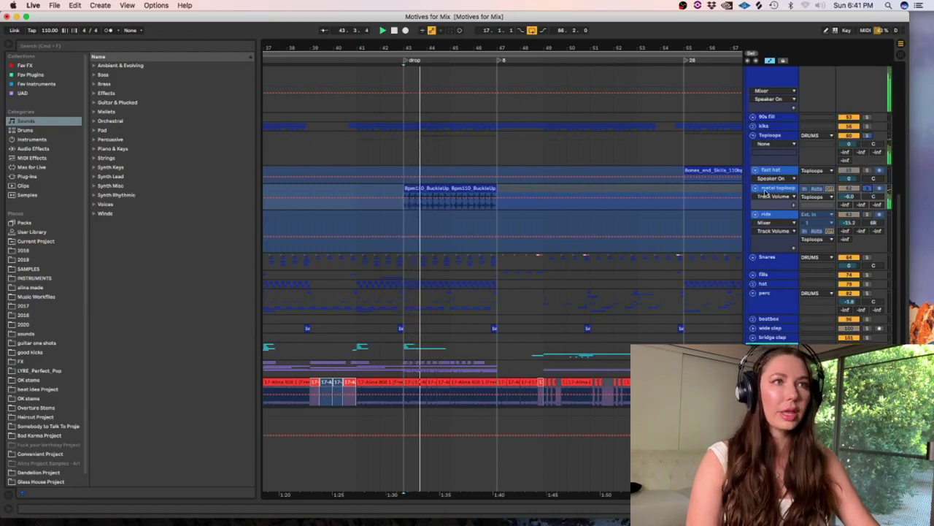
Step: Show the metal toploop track's devices, end its soloed playback and return the insert marker to the drop
double_click(777, 190)
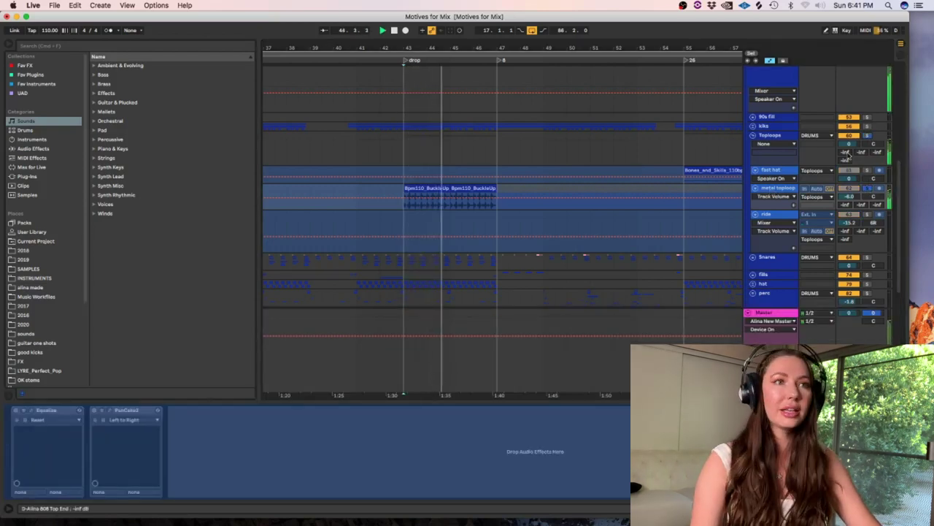
left_click(866, 188)
key("space")
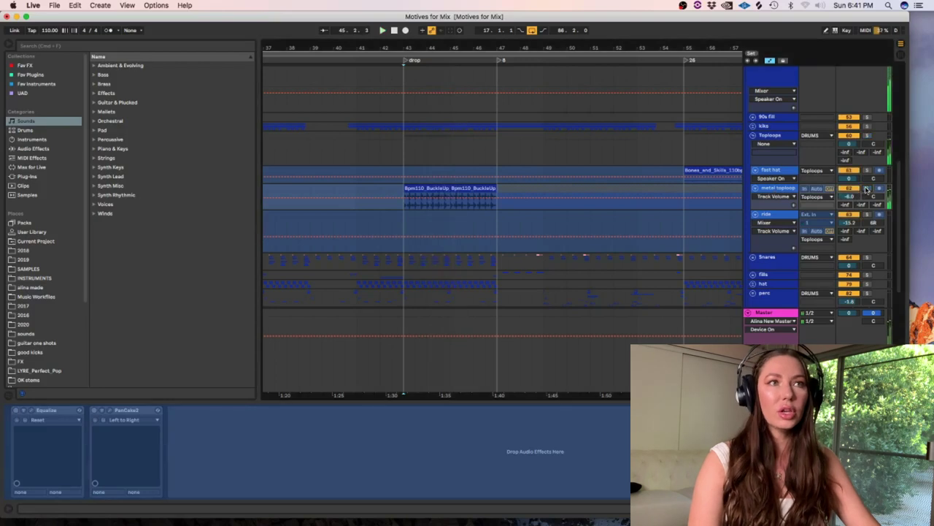
left_click(402, 154)
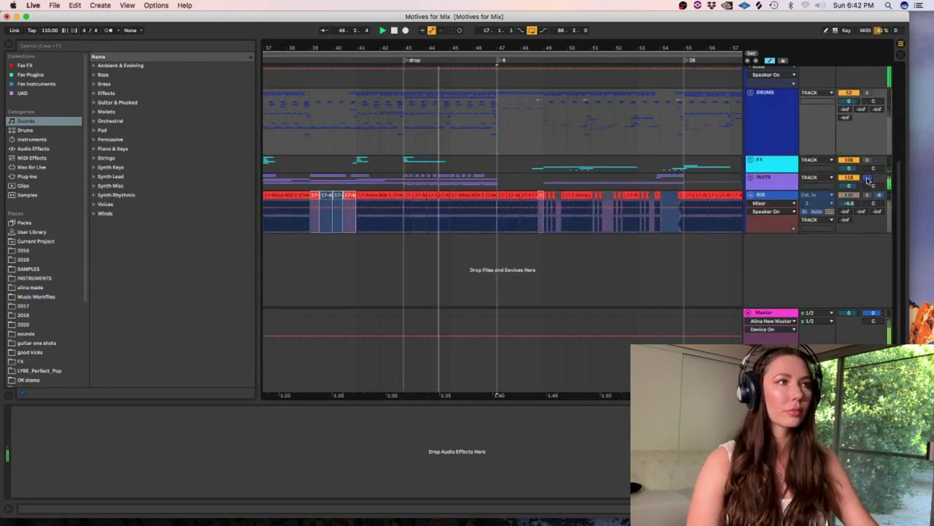
Step: Play the soloed INSTR group from the drop and unfold it to show its tracks
key("space")
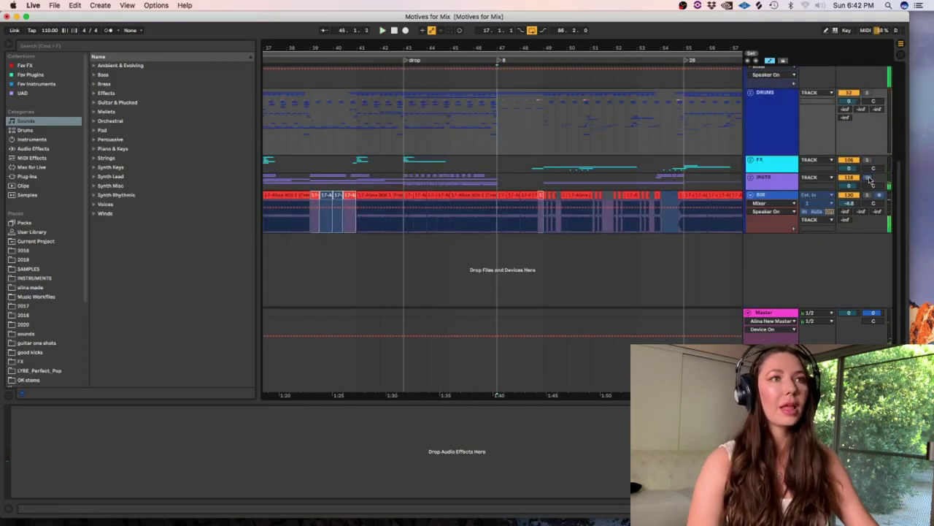
left_click(404, 179)
left_click(405, 178)
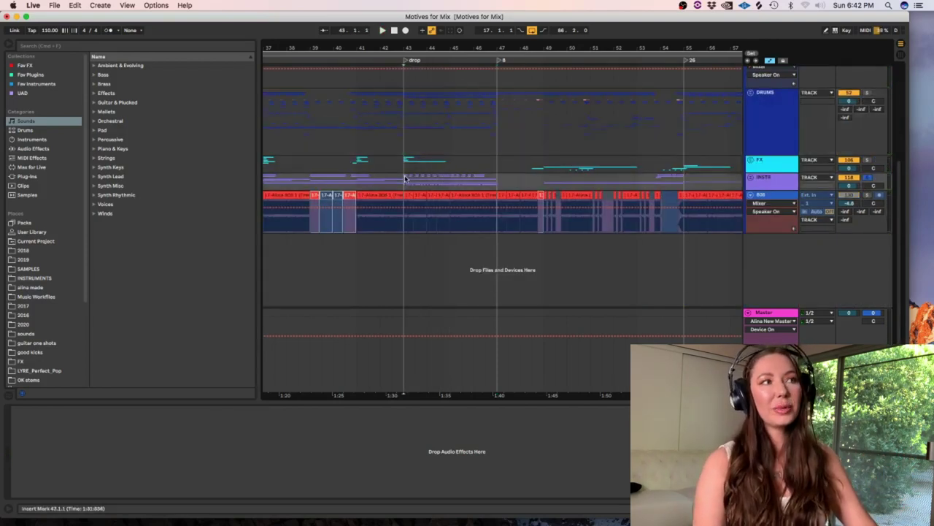
left_click_drag(496, 395, 487, 395)
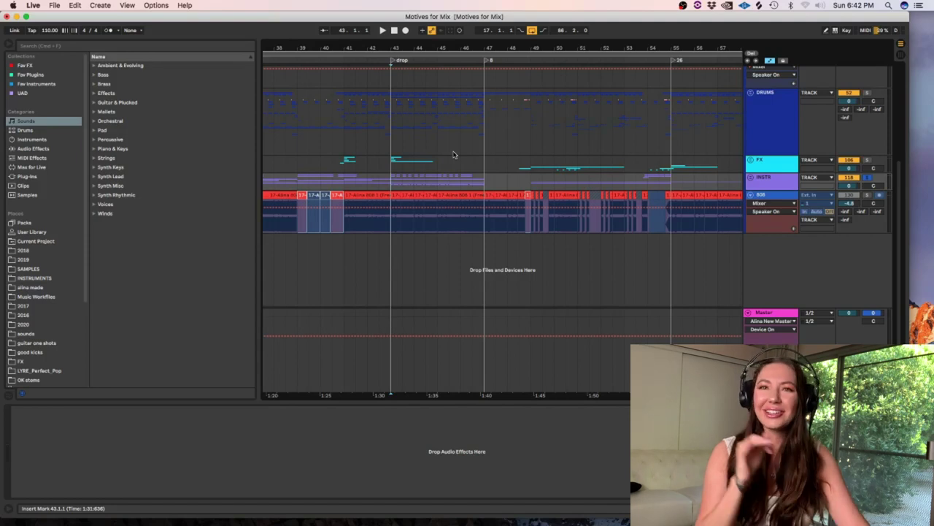
key("space")
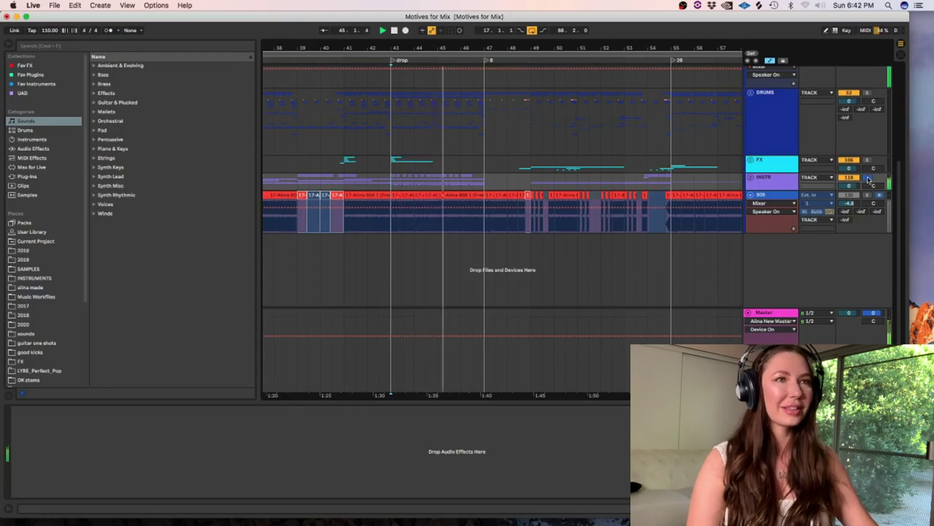
left_click(750, 176)
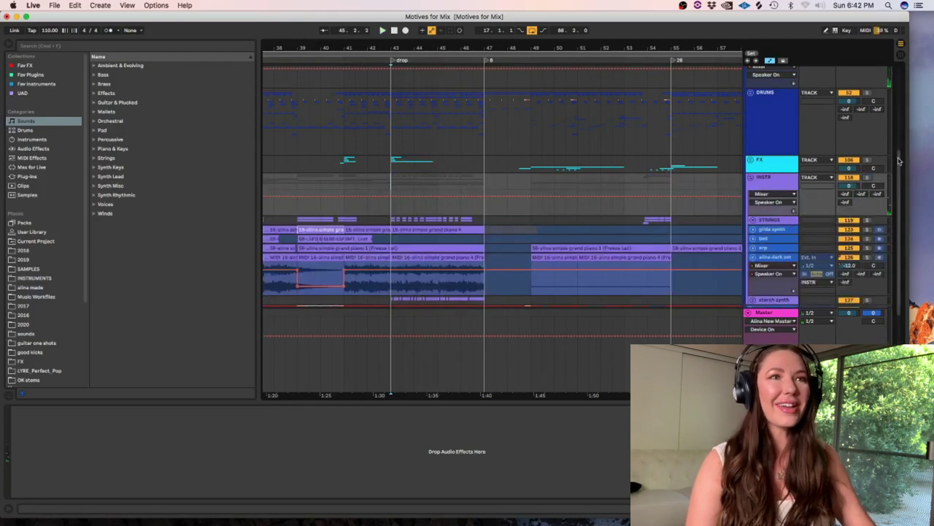
Step: Solo the storch synth group inside INSTR and play it from the drop
scroll(899, 160, "down", 3)
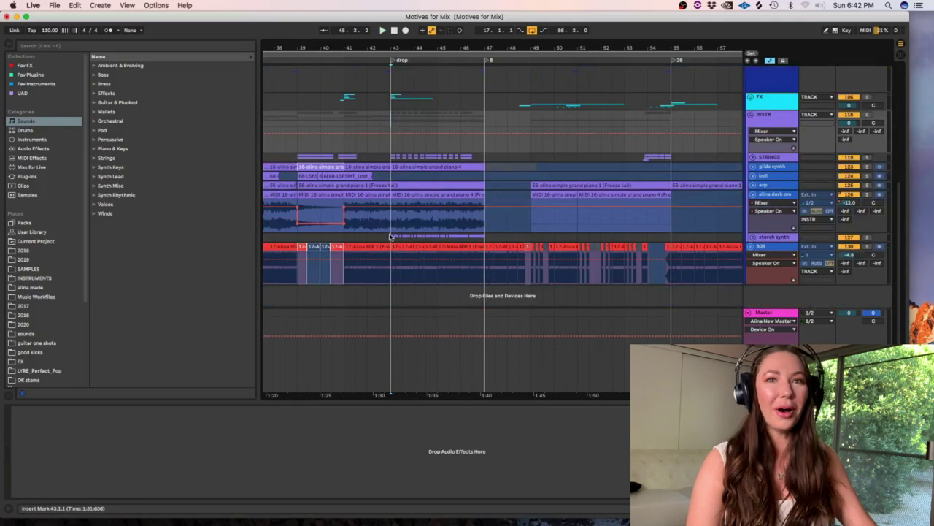
left_click(391, 223)
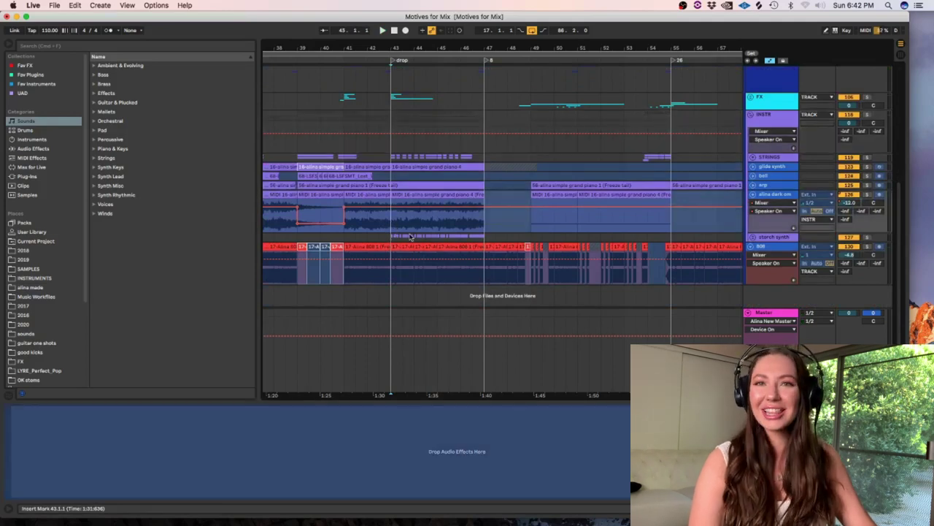
left_click(766, 239)
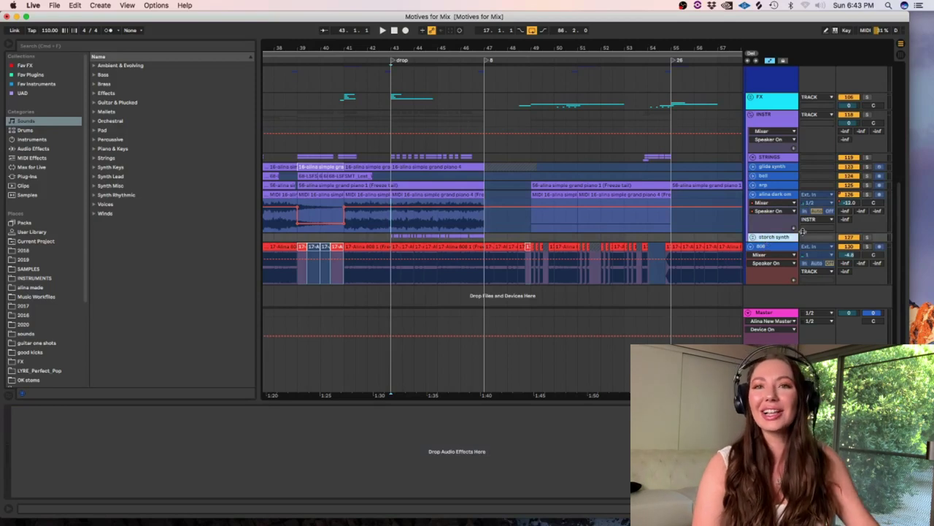
left_click(392, 229)
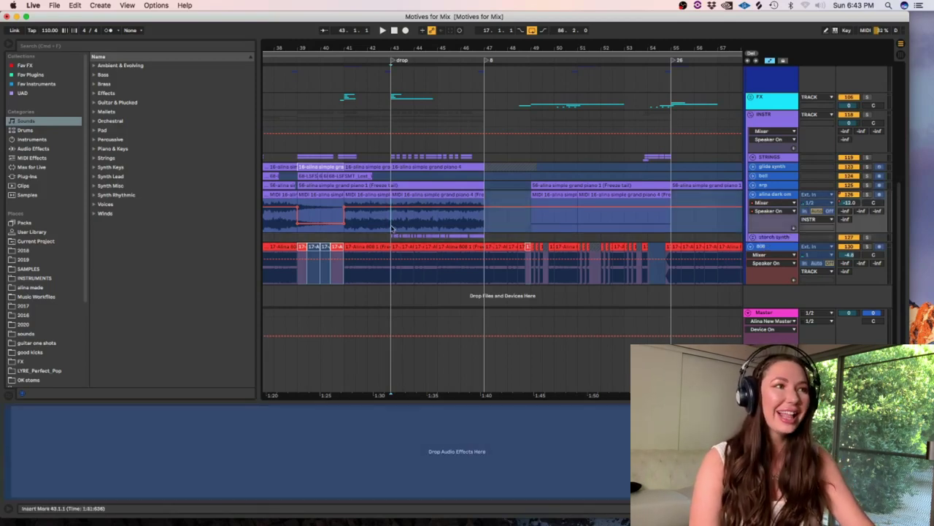
right_click(392, 229)
left_click(387, 221)
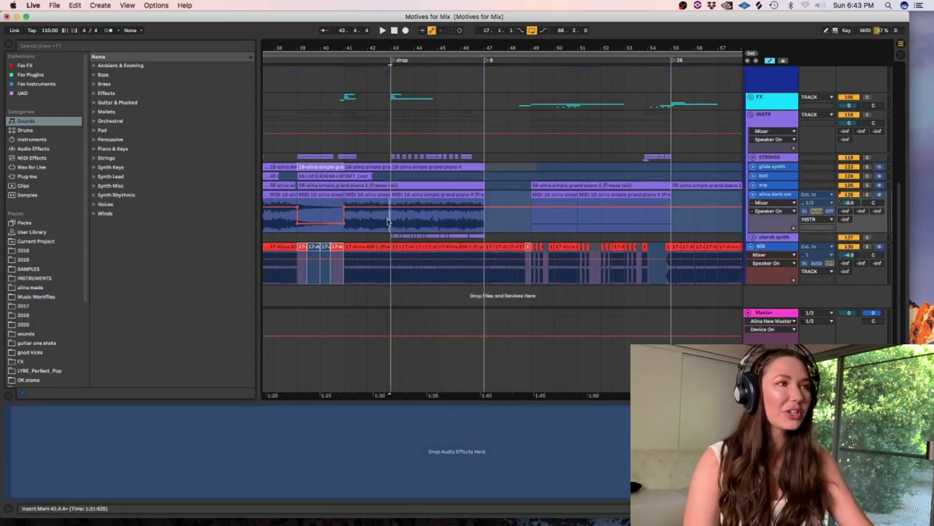
left_click(391, 221)
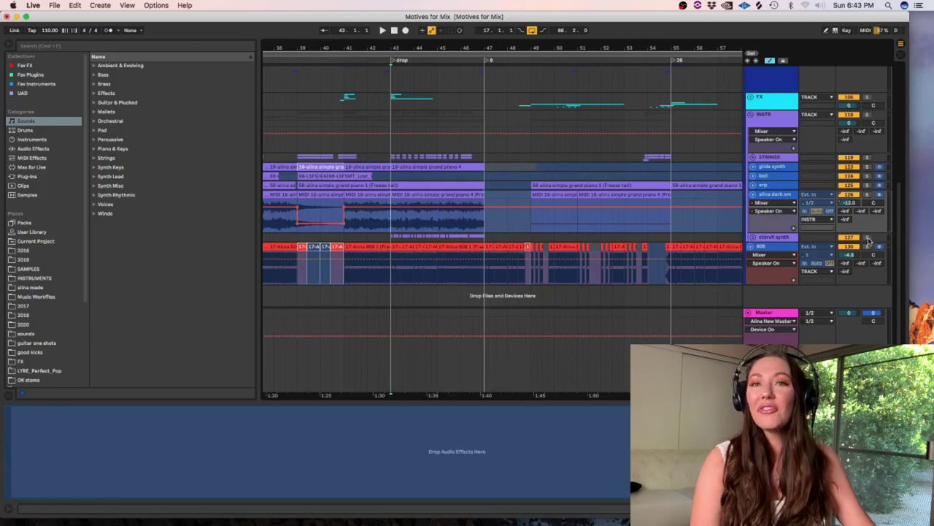
left_click(868, 238)
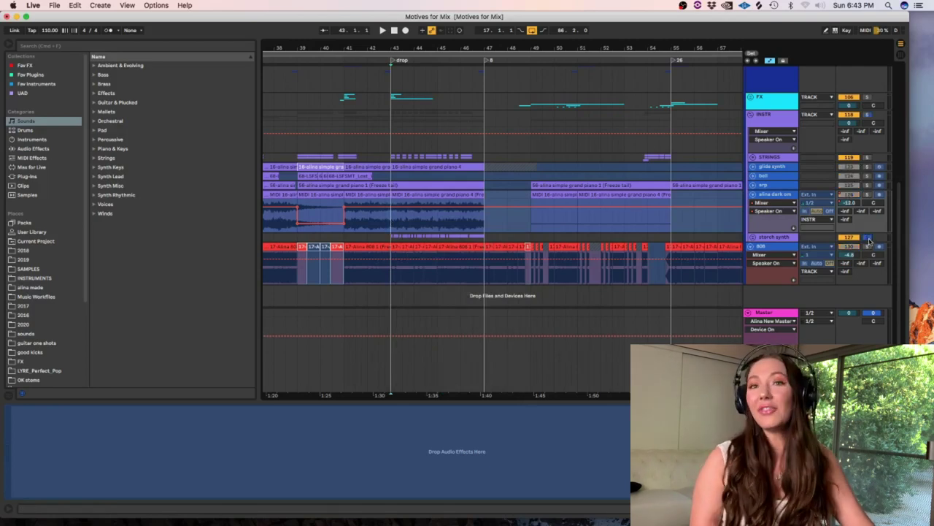
key("space")
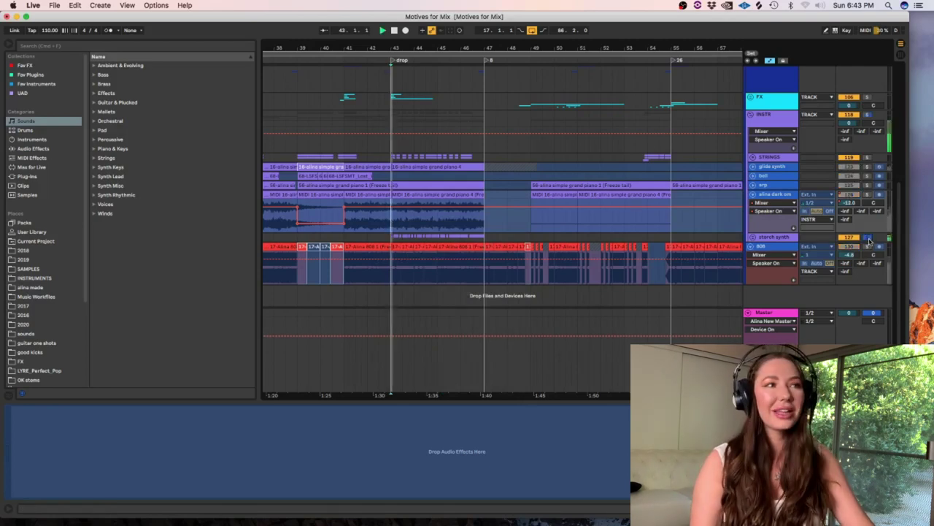
Step: Unfold the storch synth group to view its first track's effect chain, then unsolo and fold the group
left_click(754, 236)
left_click(772, 272)
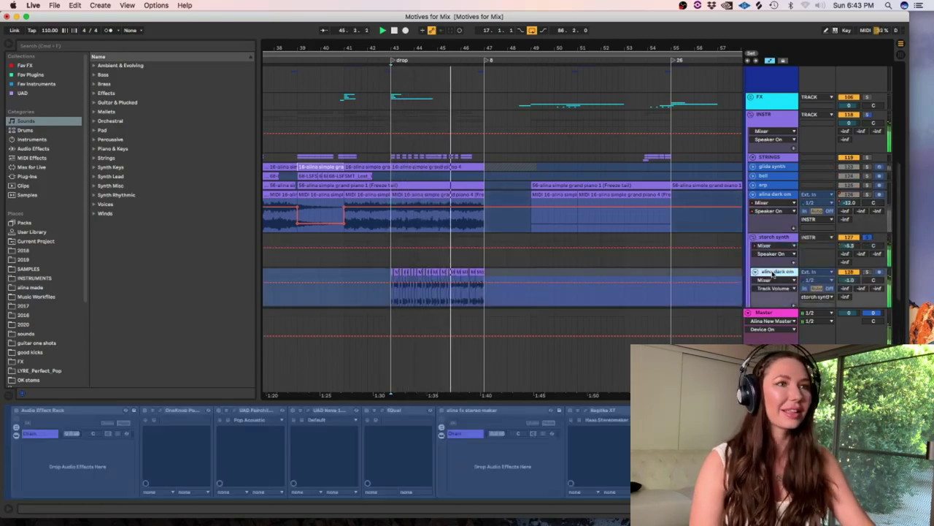
key("space")
scroll(501, 256, "down", 5)
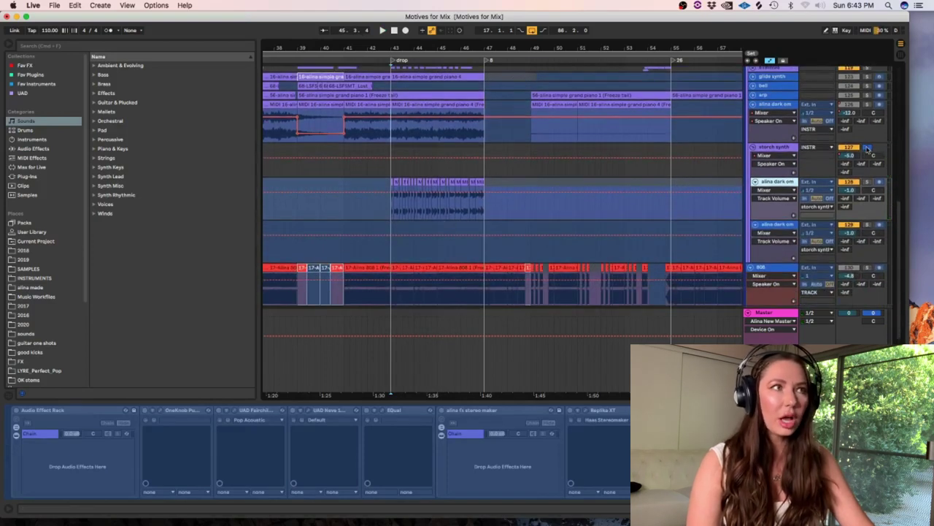
left_click(868, 148)
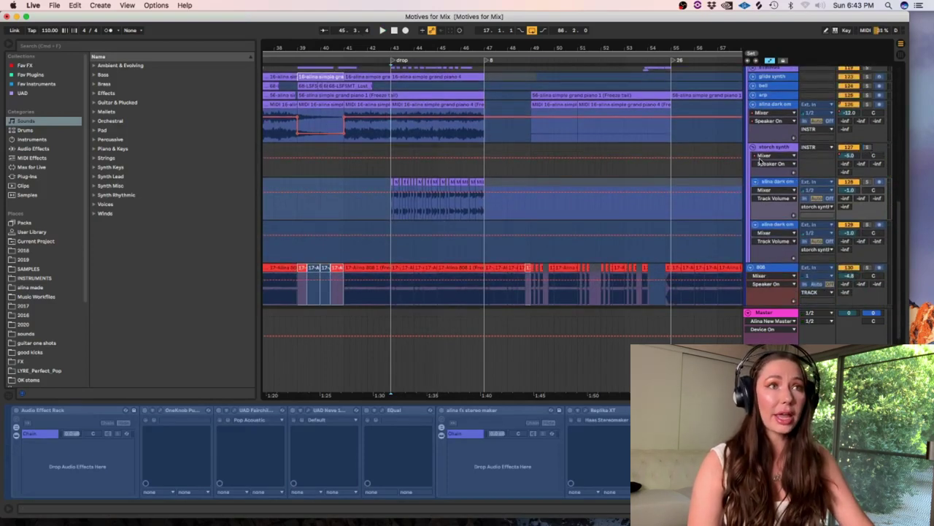
left_click(754, 147)
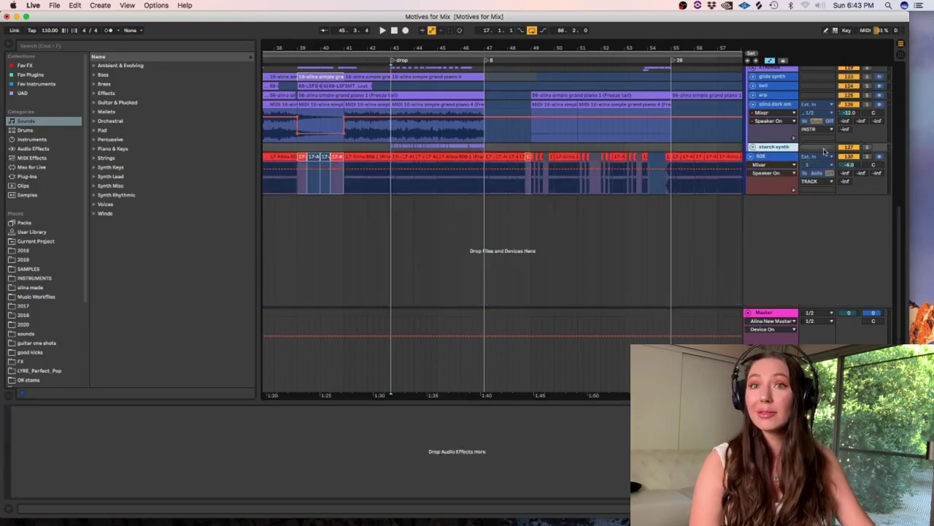
Step: Play the dark om track directly above storch synth soloed from the drop and select it
left_click_drag(901, 223, 901, 194)
key("space")
left_click(868, 203)
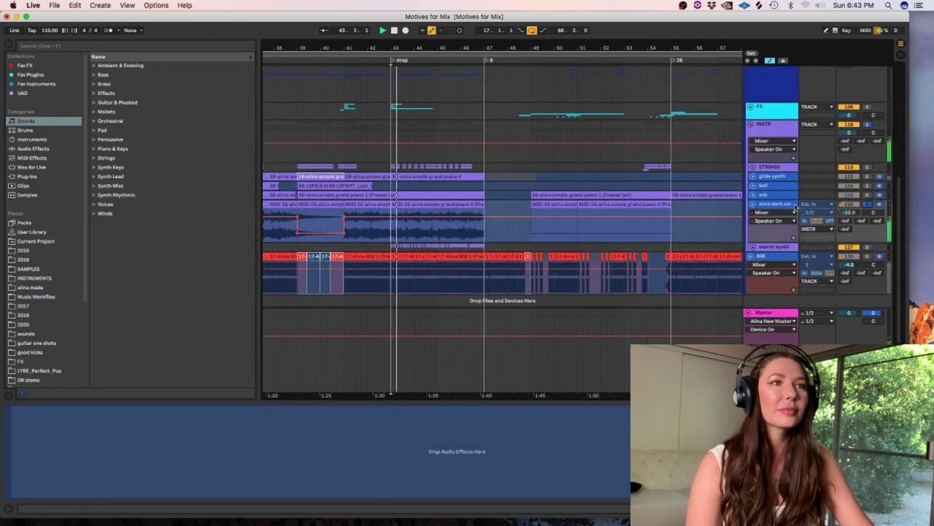
left_click(776, 206)
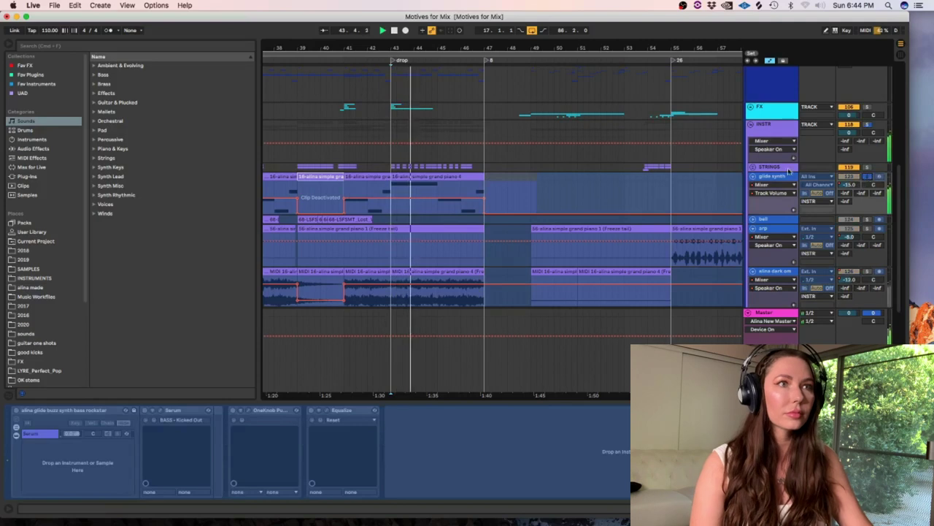
Step: Inspect the notes and pitch bend envelope in the glide synth clip at the drop, then return to the arrangement
left_click(780, 177)
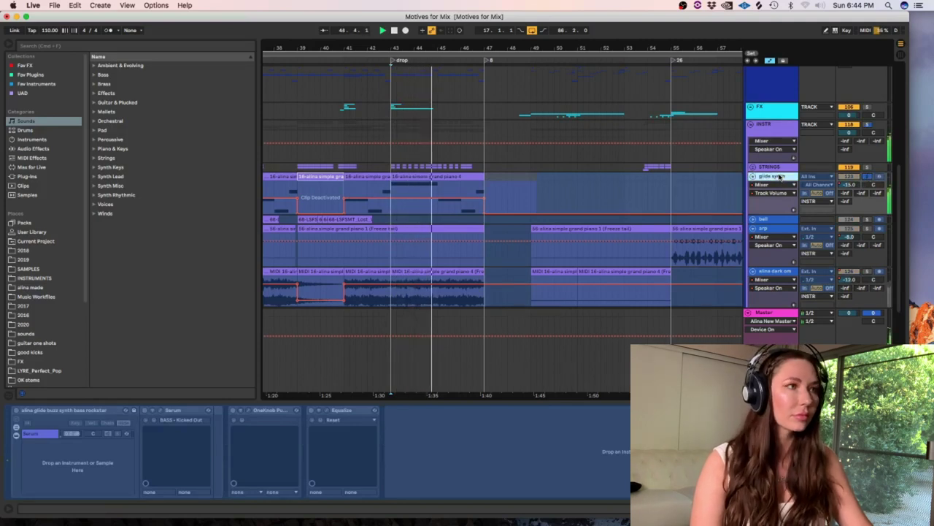
double_click(428, 177)
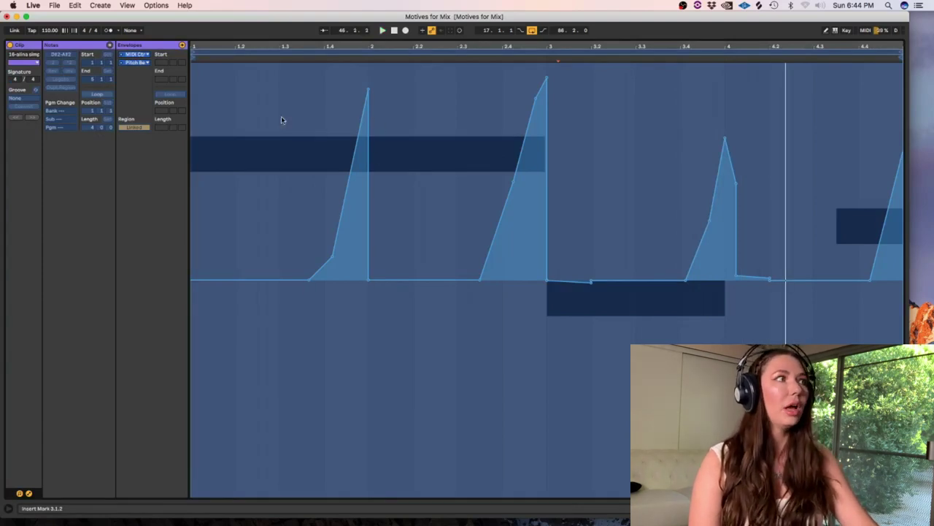
key("shift+Tab")
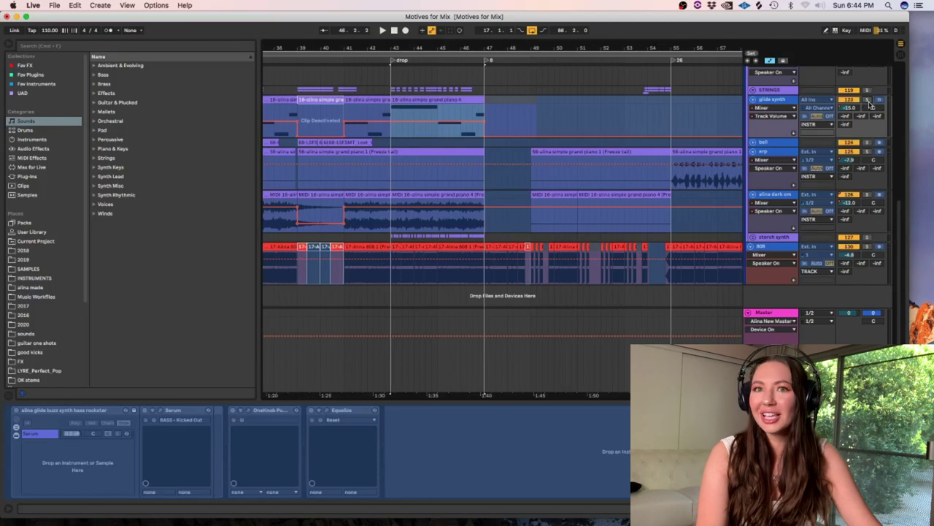
Step: Play the STRINGS group soloed from the drop and unfold it to show its tracks
scroll(898, 157, "up", 3)
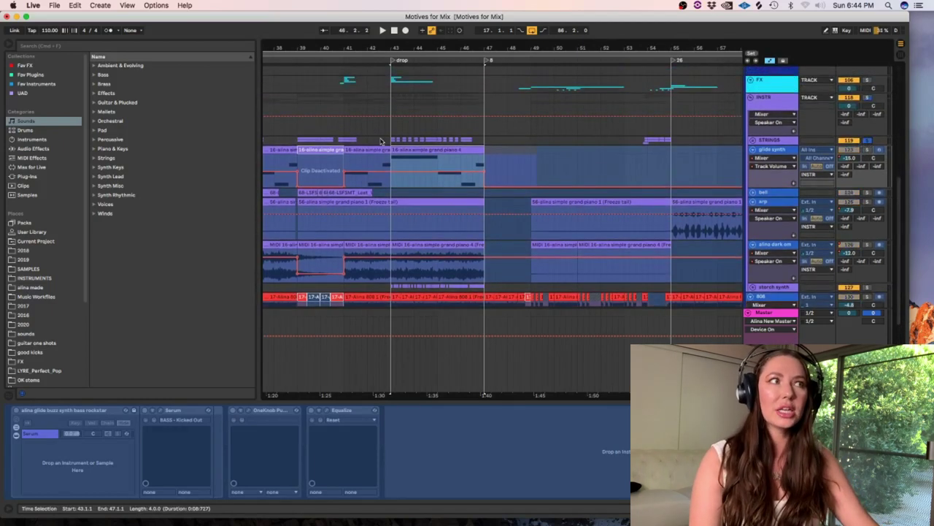
left_click(392, 140)
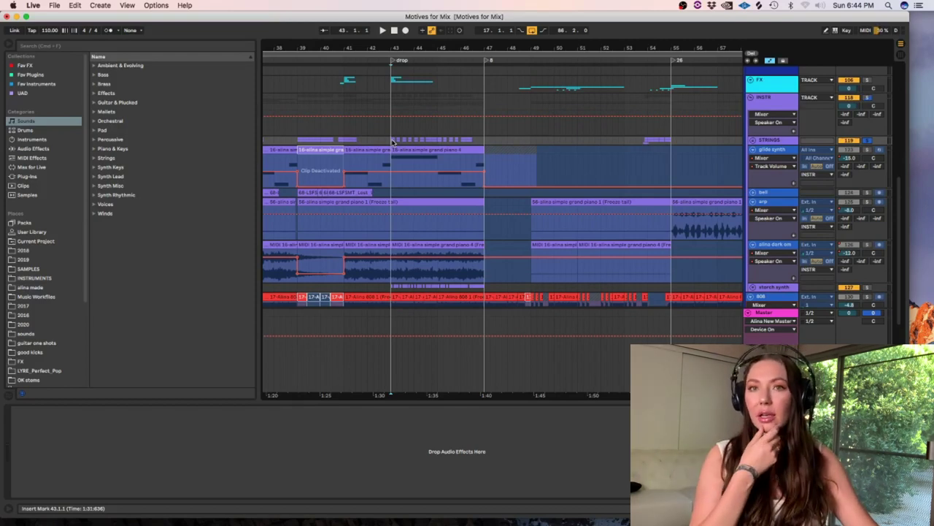
key("space")
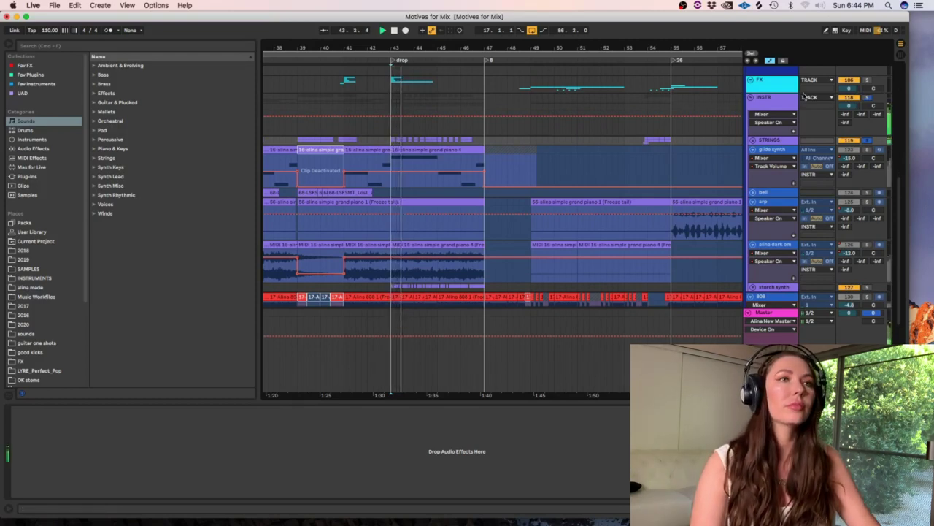
left_click(753, 139)
key("space")
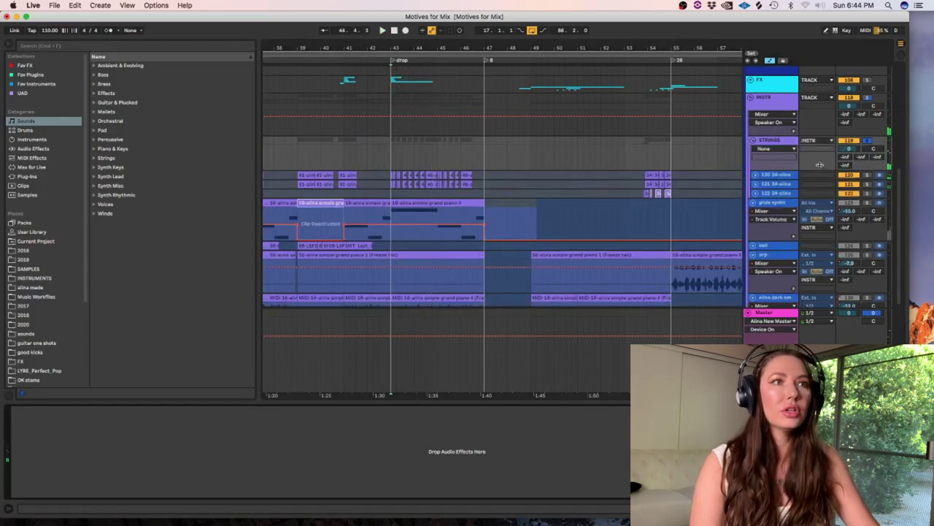
Step: Unfold STRINGS tracks 120 and 121 and examine their effect chains and clips at the drop
left_click(786, 175)
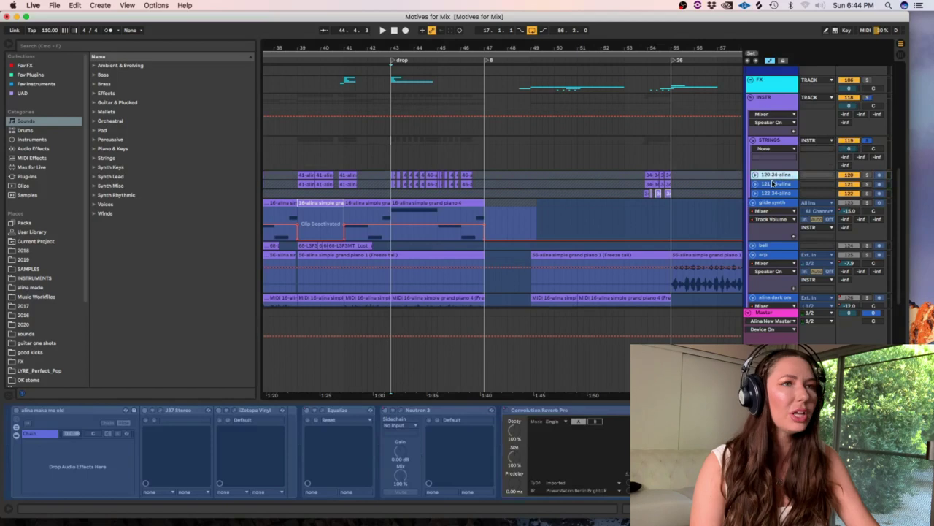
left_click(773, 183)
left_click(755, 175)
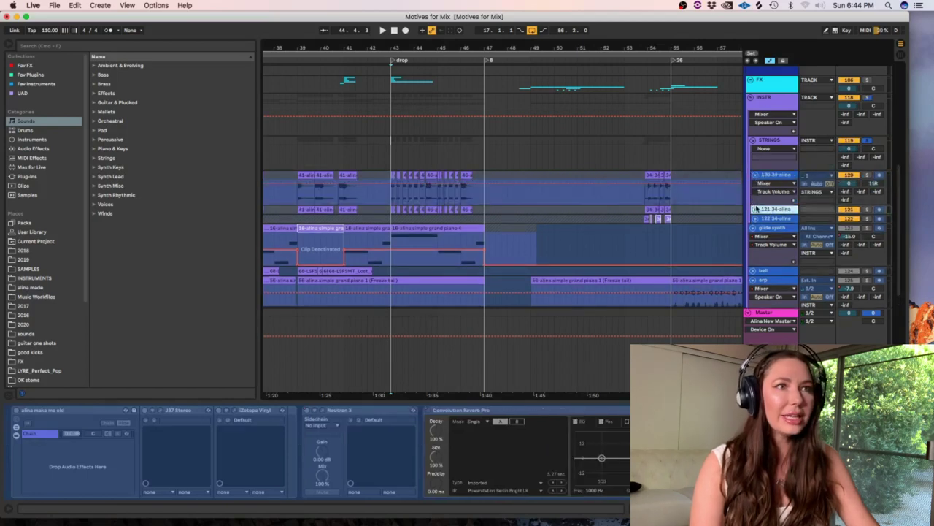
left_click(756, 210)
left_click(430, 176)
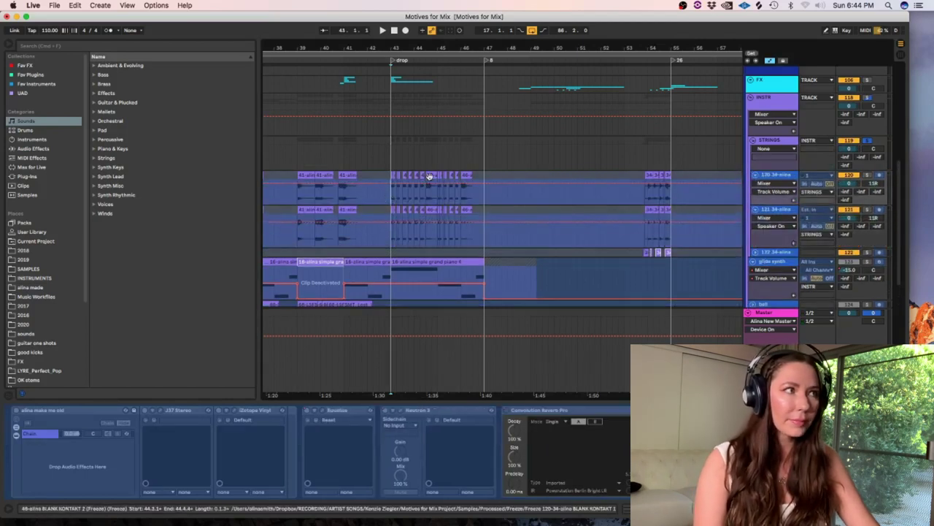
key("plus")
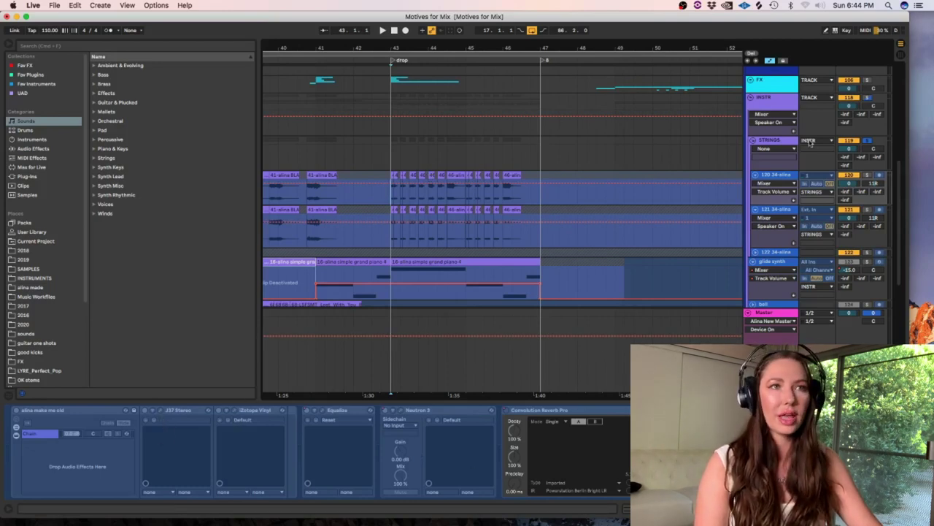
Step: Unfreeze track 120 in the STRINGS group
left_click(775, 210)
left_click(770, 176)
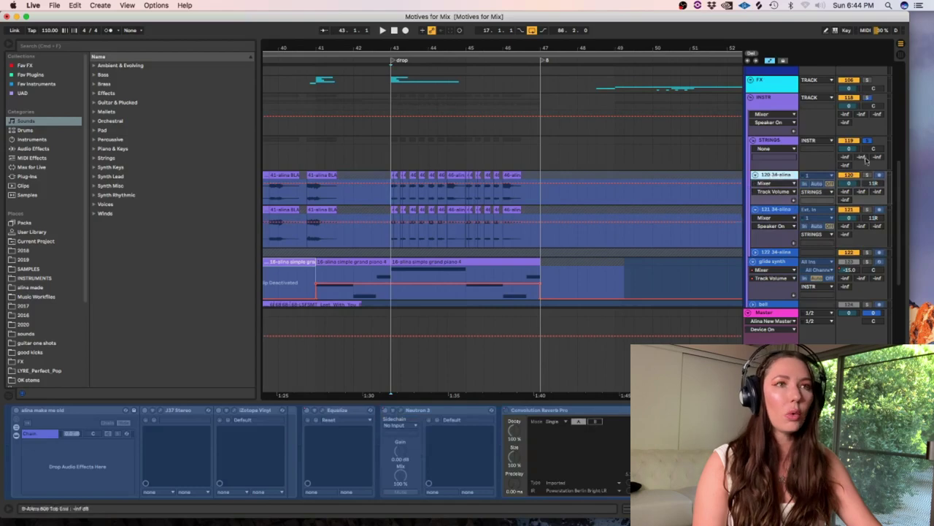
right_click(774, 176)
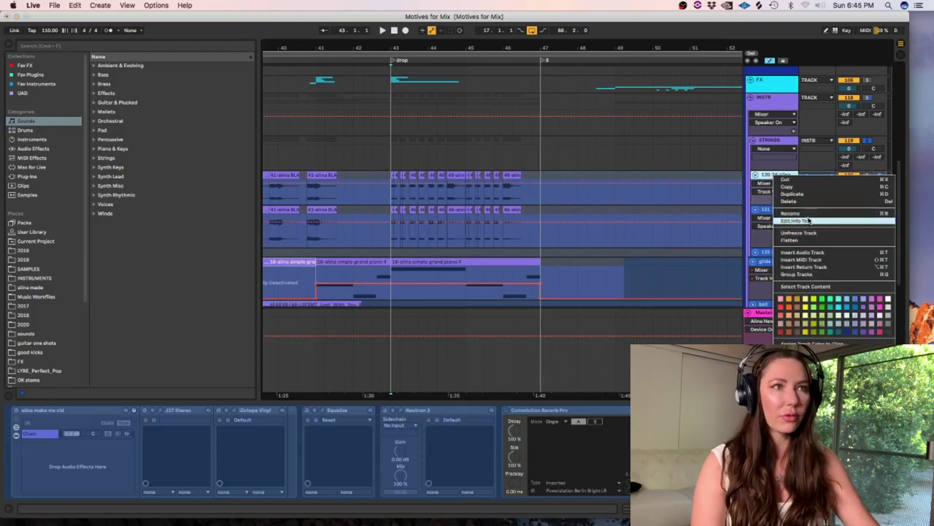
left_click(803, 233)
Step: Open the J37 Stereo tape plug-in on track 120, examine its wow and flutter controls, and close it
left_click(160, 411)
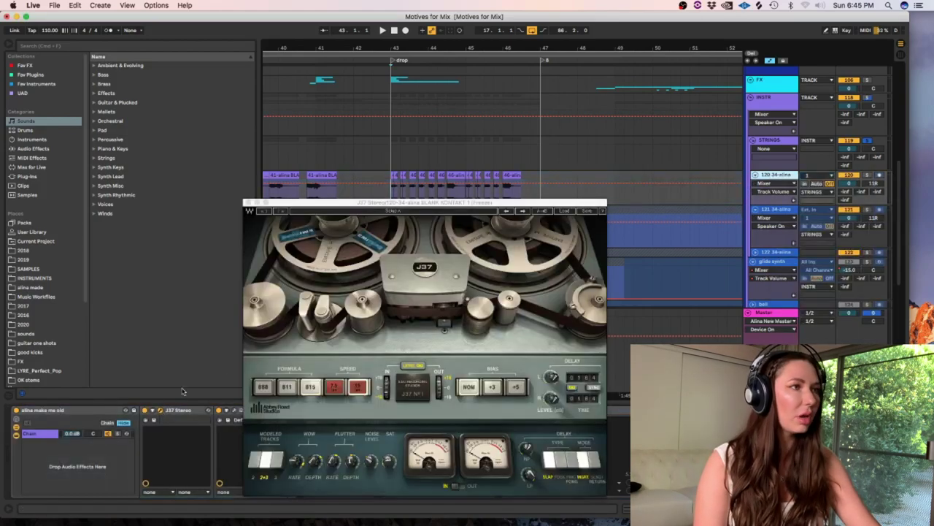
left_click(315, 462)
left_click(333, 461)
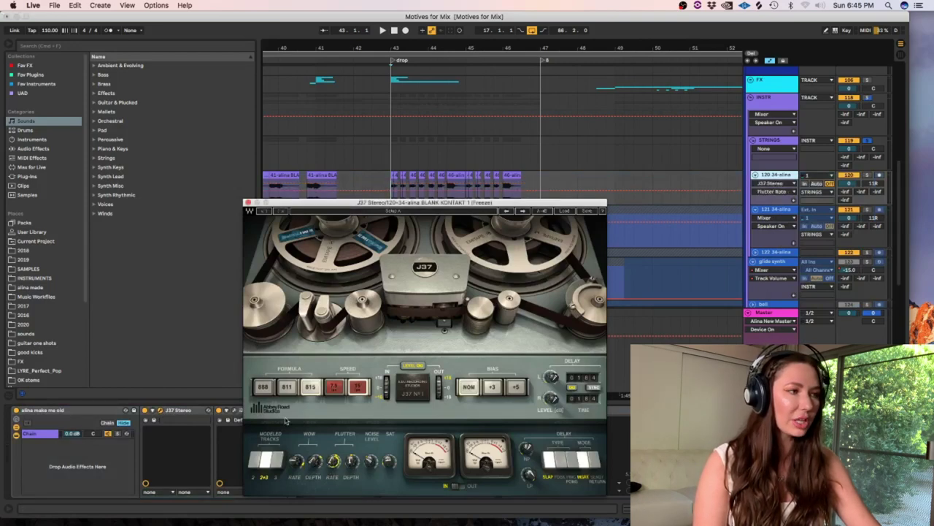
left_click(248, 203)
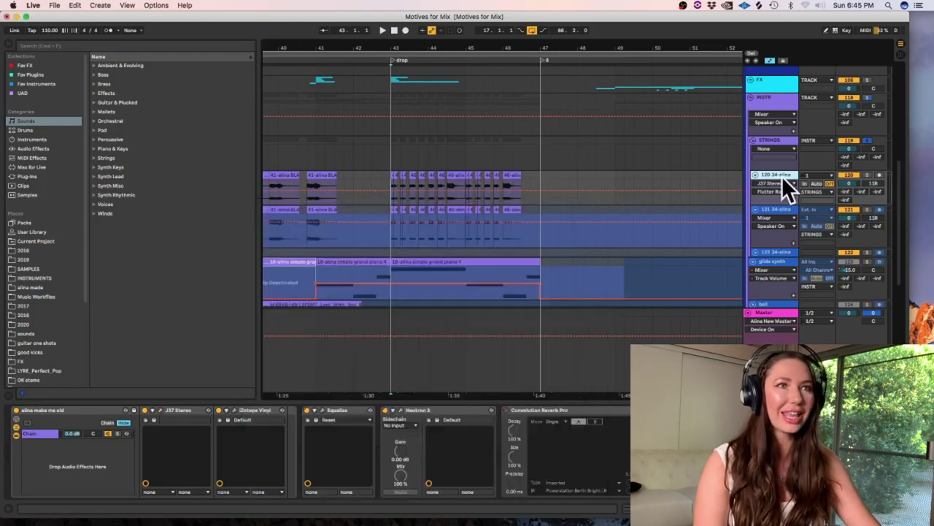
Step: Open iZotope Vinyl on track 120, play the track soloed from the drop to hear it, and close the plug-in
left_click(771, 167)
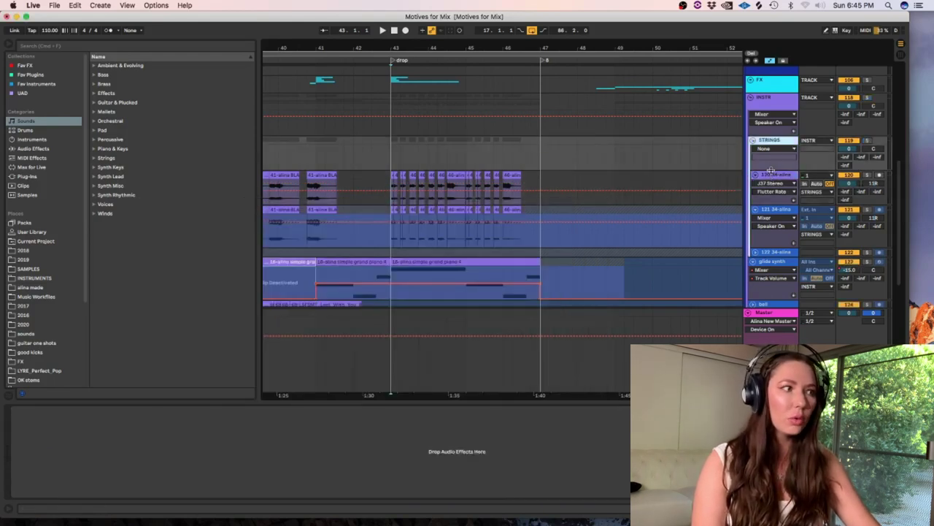
left_click(787, 176)
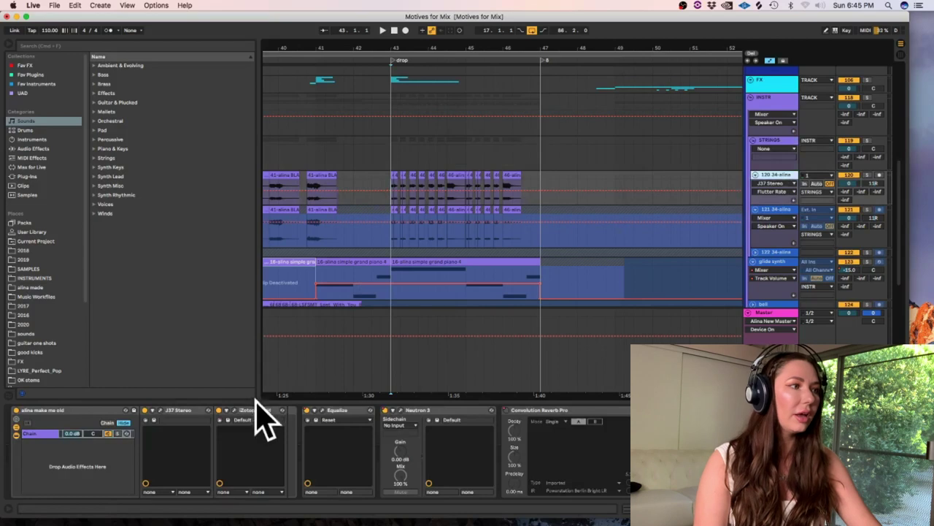
left_click(237, 410)
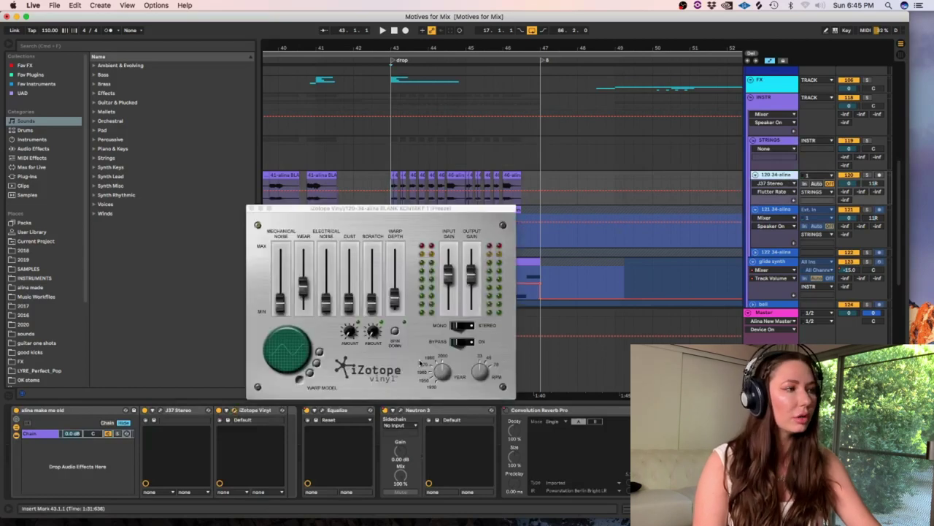
key("space")
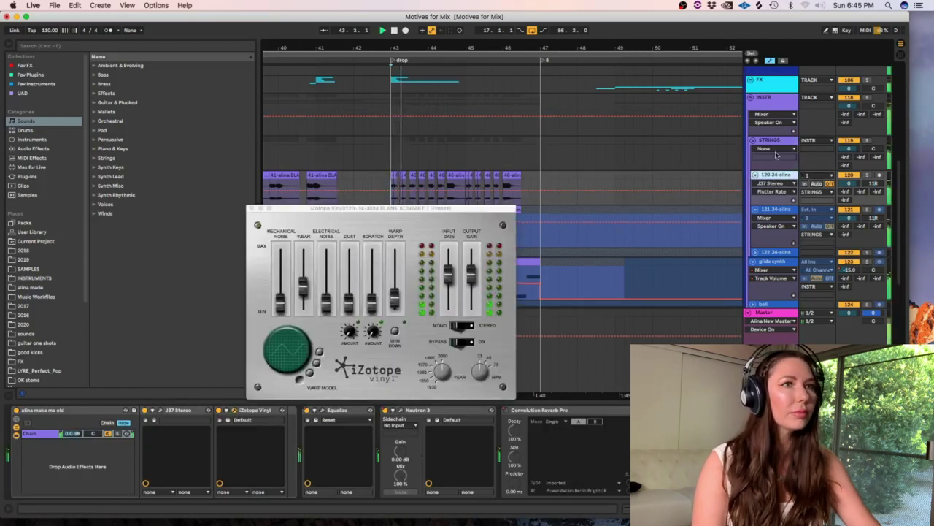
left_click(866, 175)
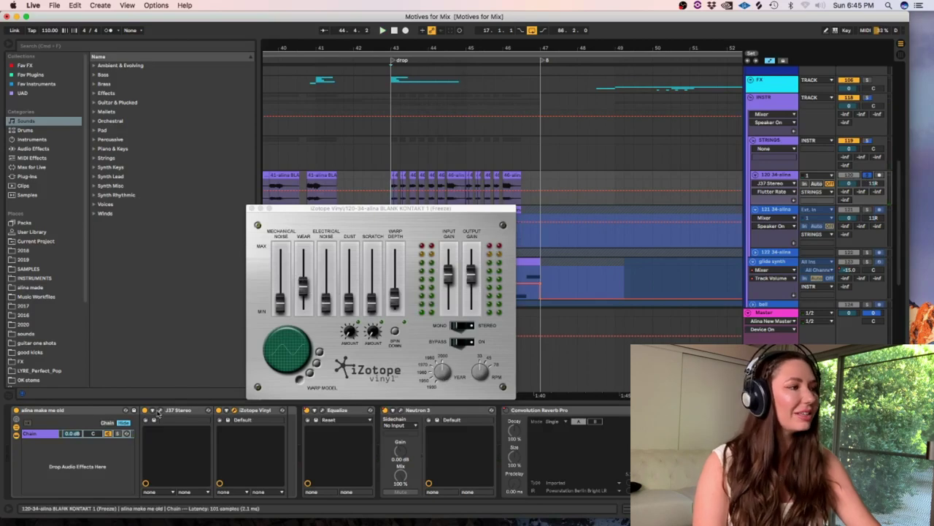
left_click(251, 209)
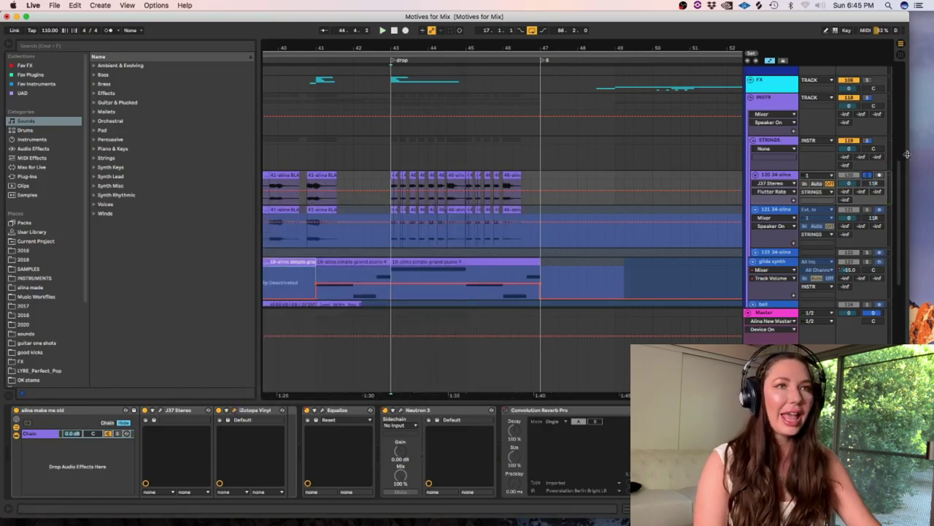
Step: Unsolo track 120, hide the device view, and fold the STRINGS and INSTR groups in the arrangement
left_click(867, 176)
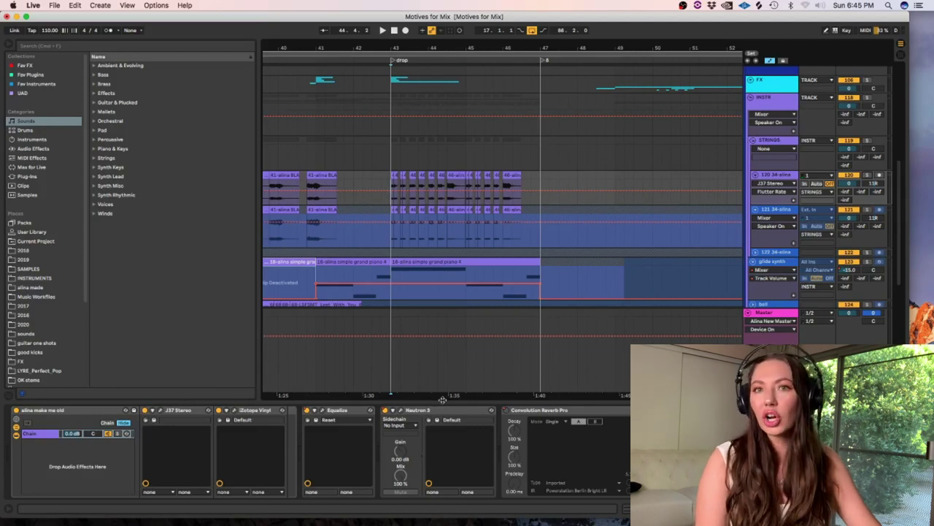
left_click(752, 140)
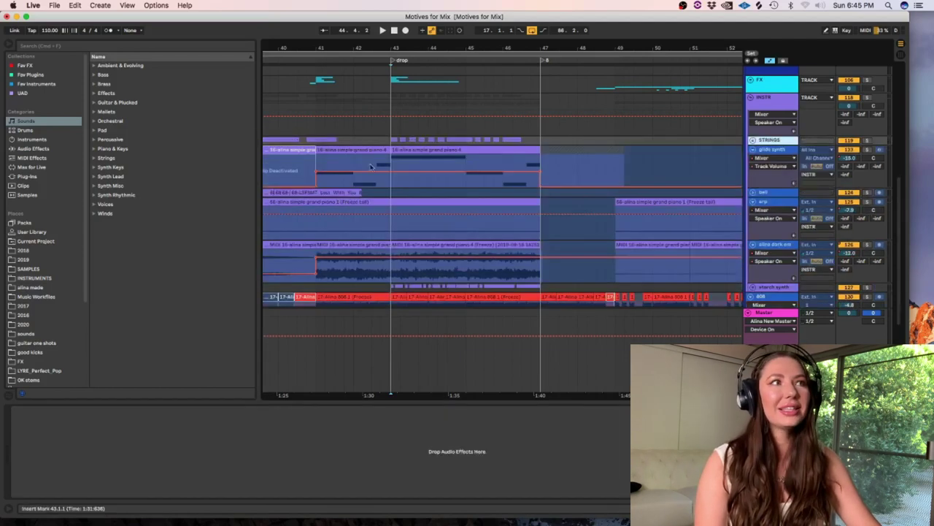
left_click(384, 103)
key("minus")
key("minus")
key("super+alt+l")
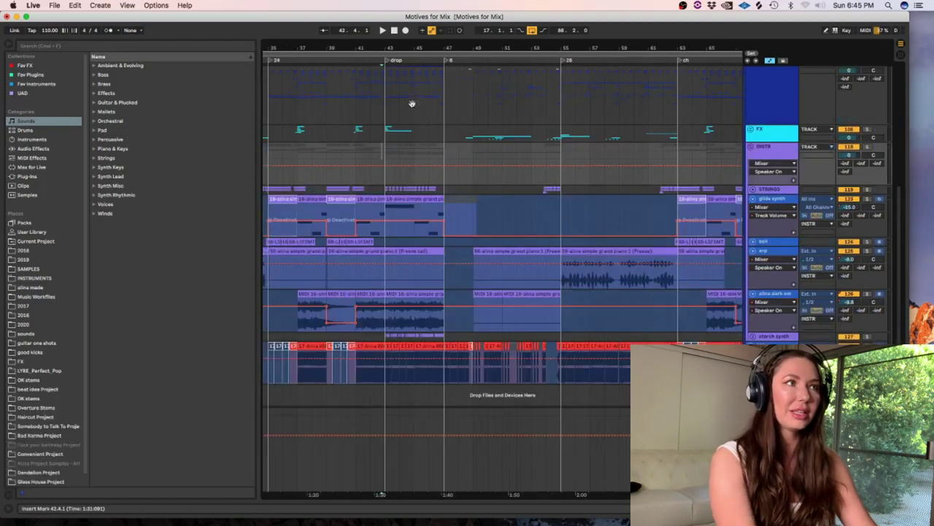
left_click(750, 146)
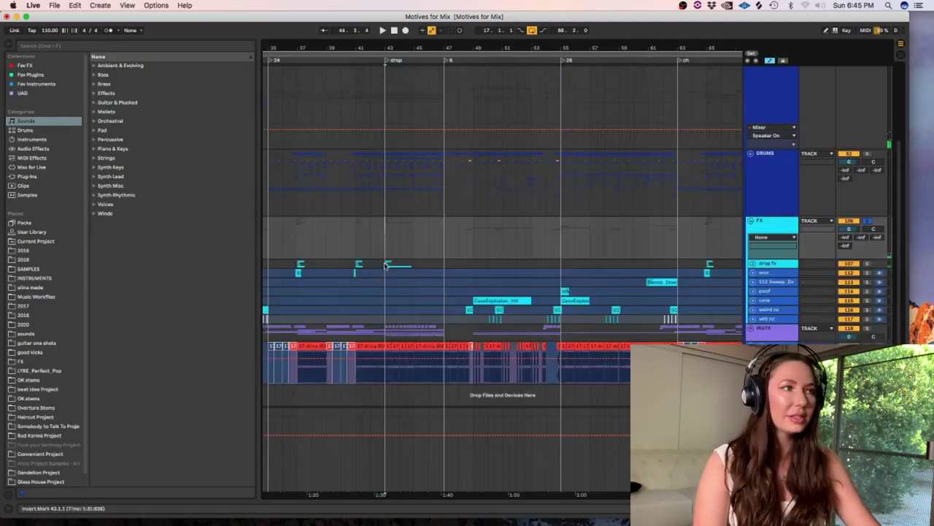
Step: Play the FX group soloed from the drop and unfold its drop fx subgroup to show the layered tracks
left_click(387, 264)
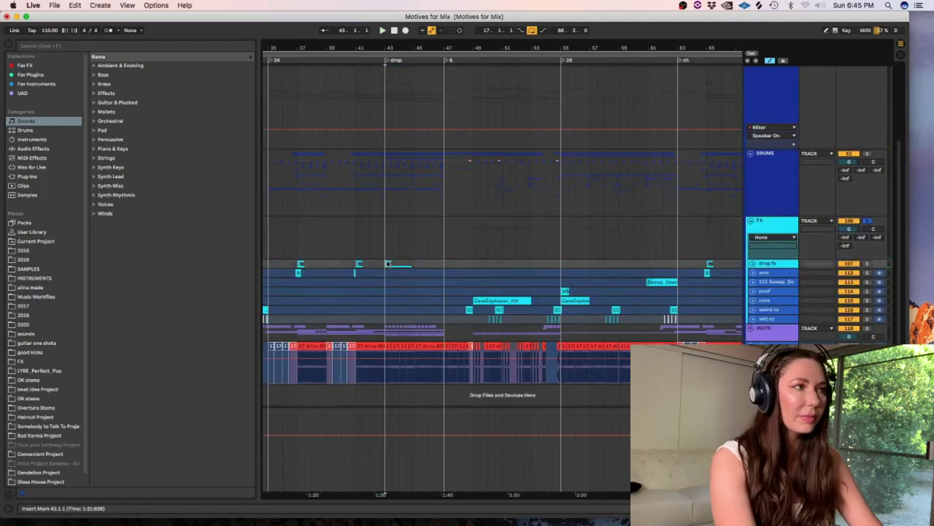
key("plus")
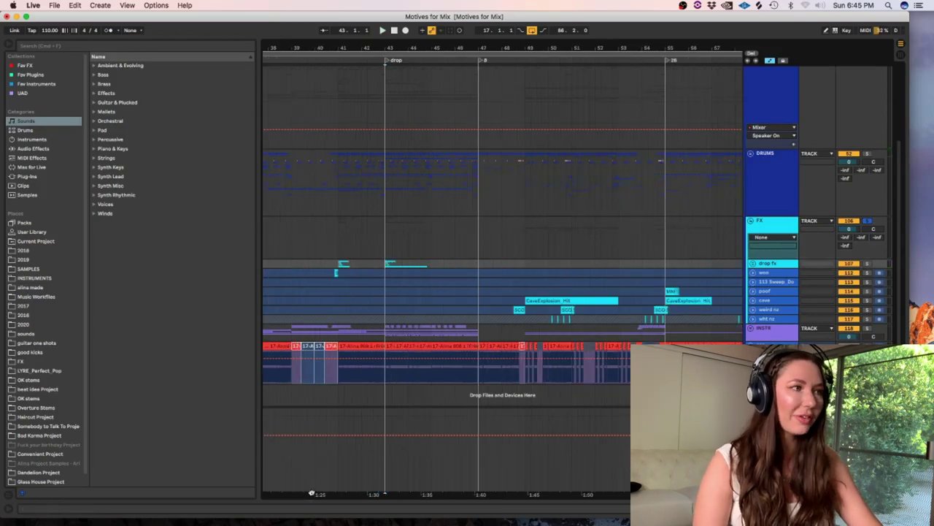
left_click_drag(311, 493, 479, 455)
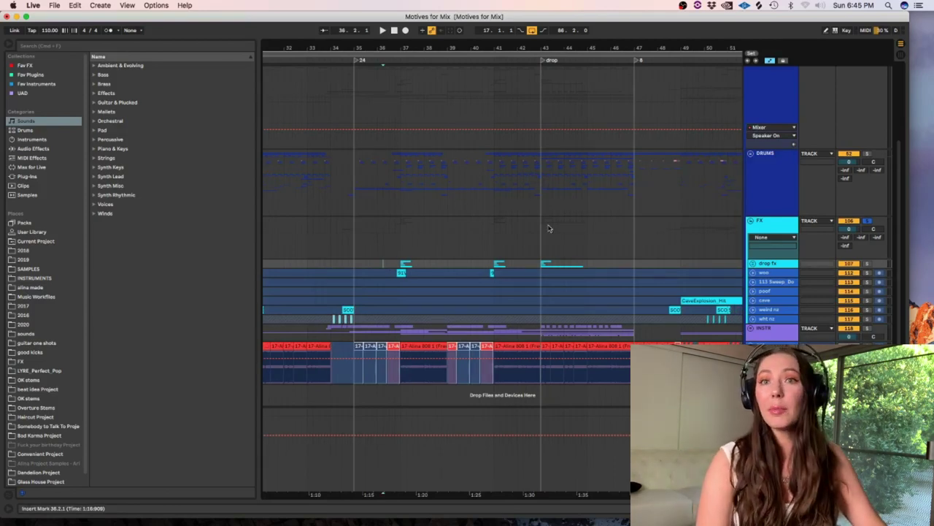
left_click(765, 264)
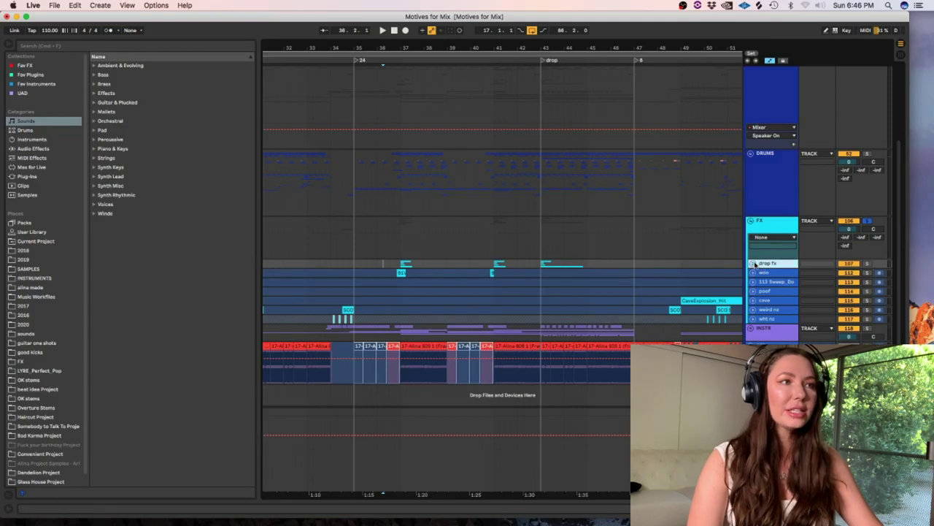
left_click(752, 263)
left_click(399, 239)
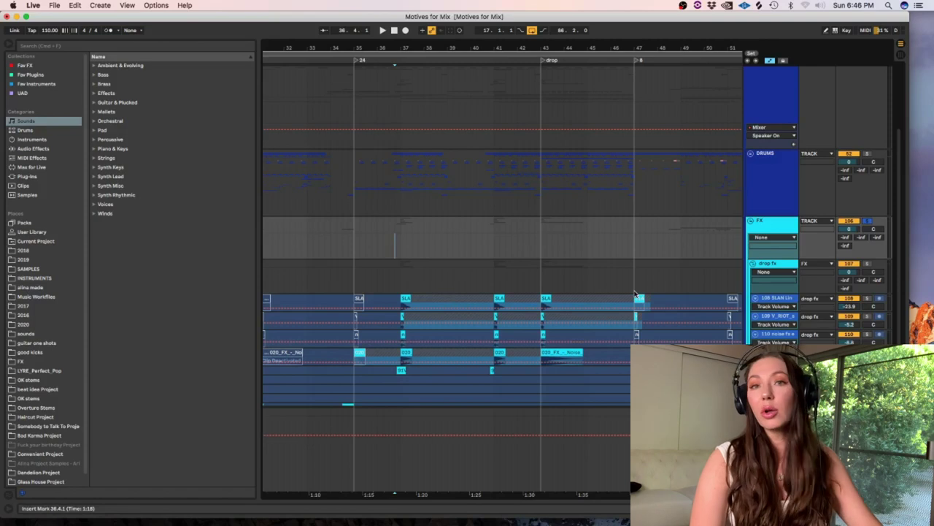
Step: Play drop fx tracks 108, 109 and 110 soloed one at a time from 36.4.1, just before the bar 37 hit
left_click(393, 274)
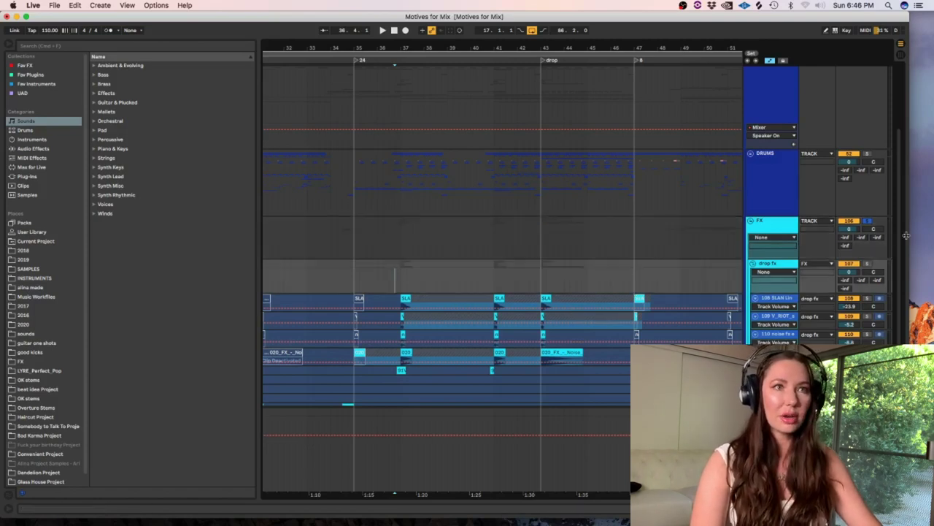
left_click(868, 297)
key("space")
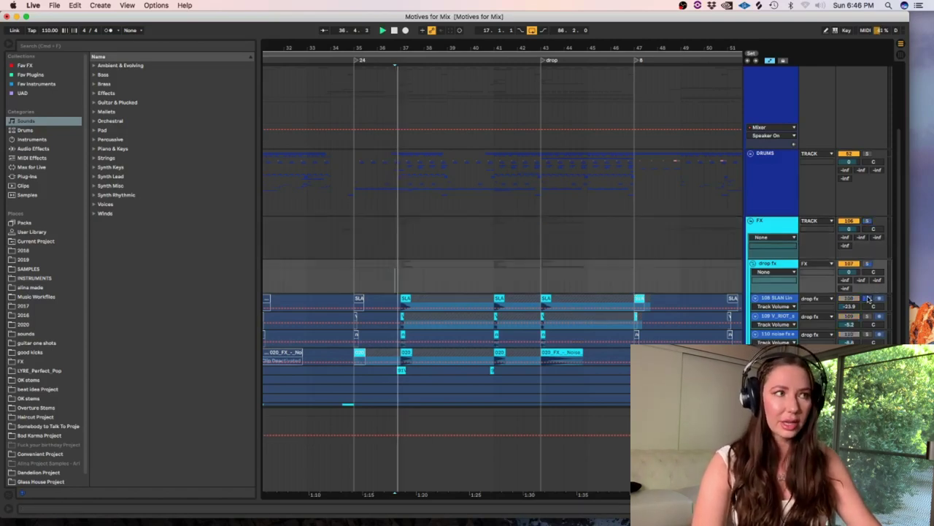
key("space")
left_click(867, 316)
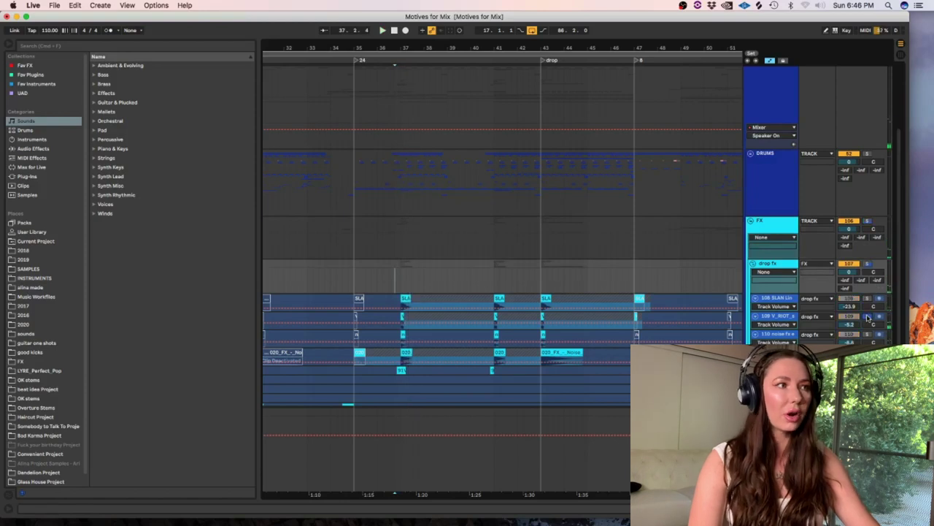
key("space")
key("space")
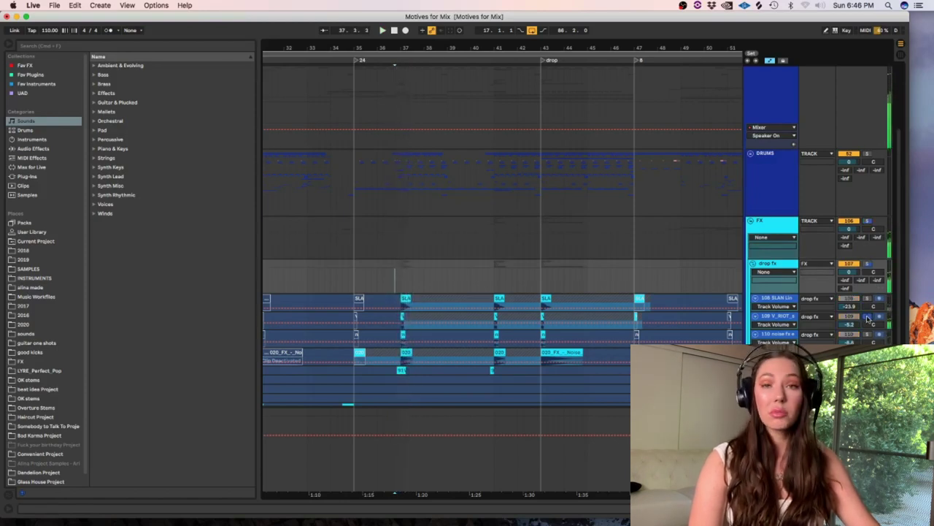
left_click(868, 318)
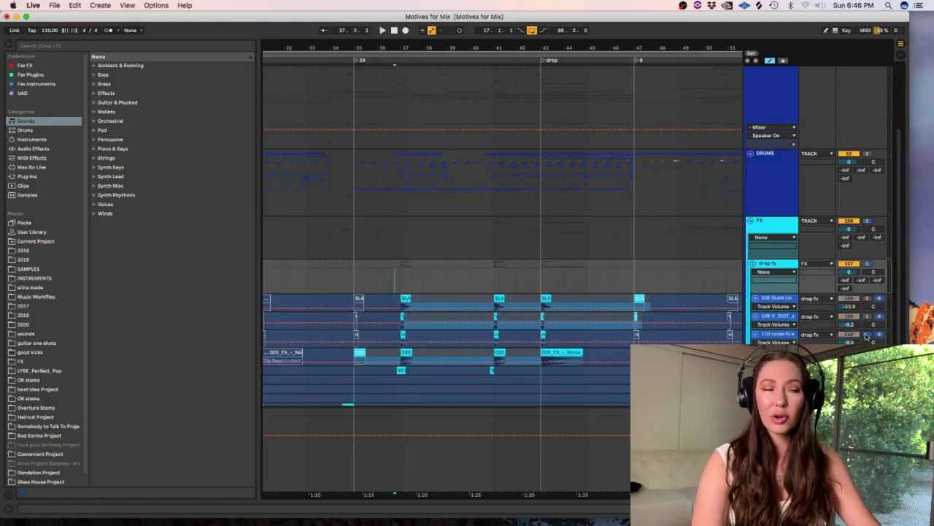
key("space")
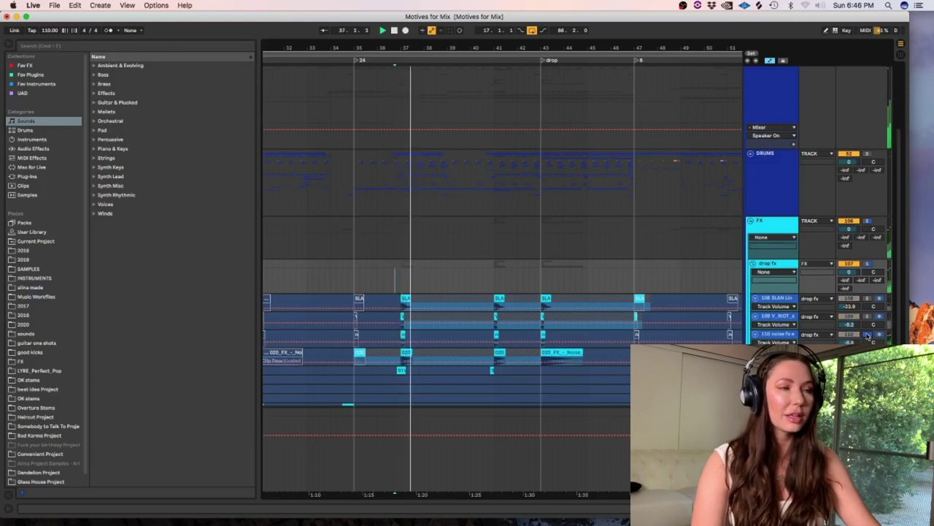
left_click(868, 335)
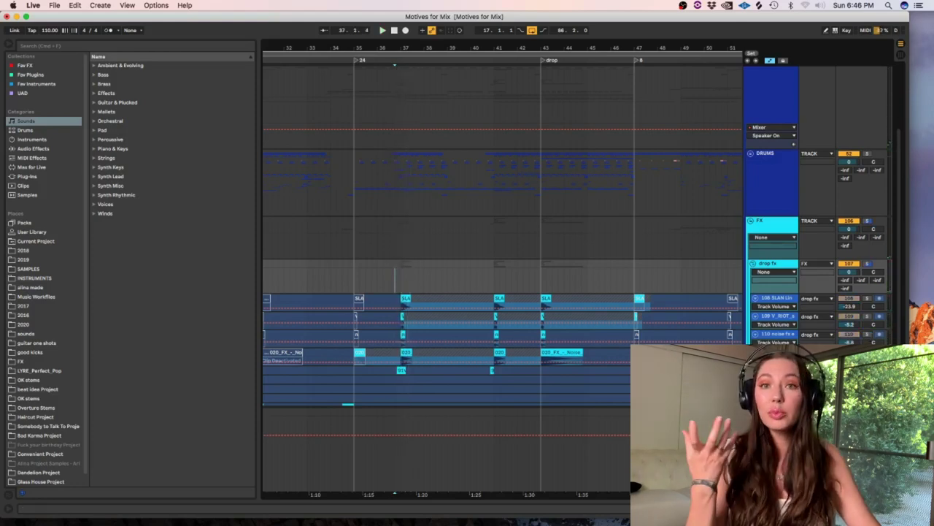
key("space")
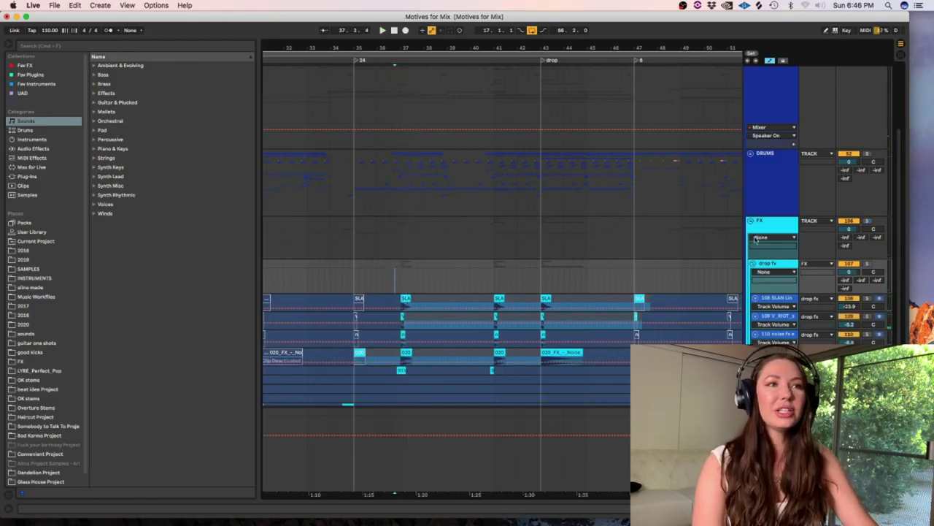
Step: Fold the FX group and play the whole TRACK group soloed from bar 19
left_click(751, 221)
left_click(547, 185)
key("minus")
key("minus")
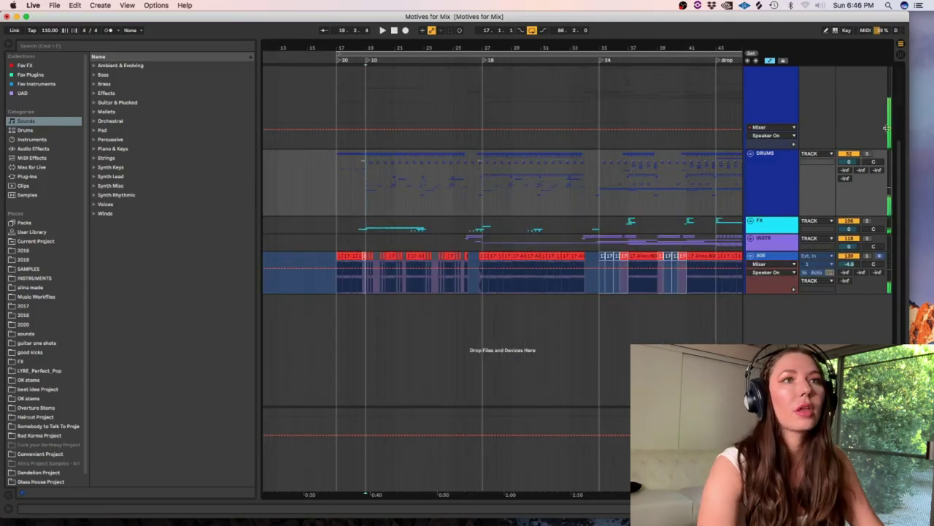
scroll(887, 127, "up", 3)
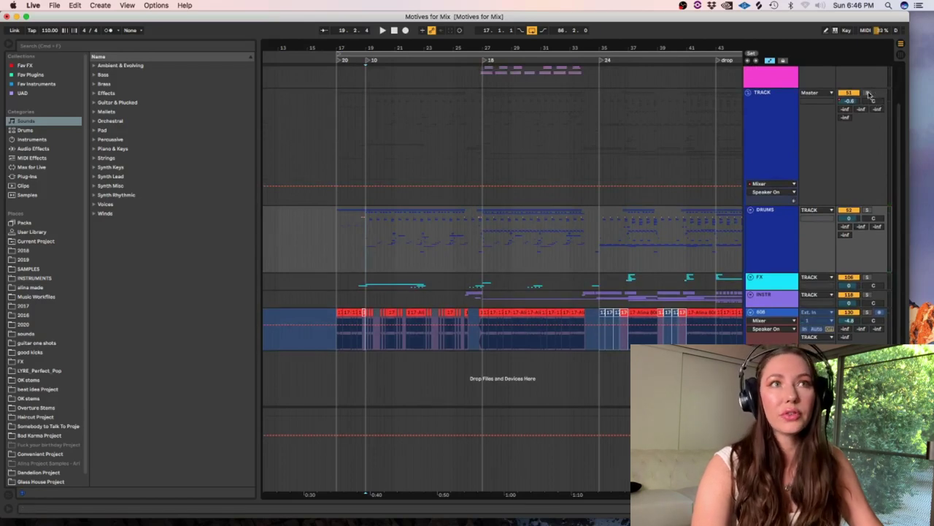
key("space")
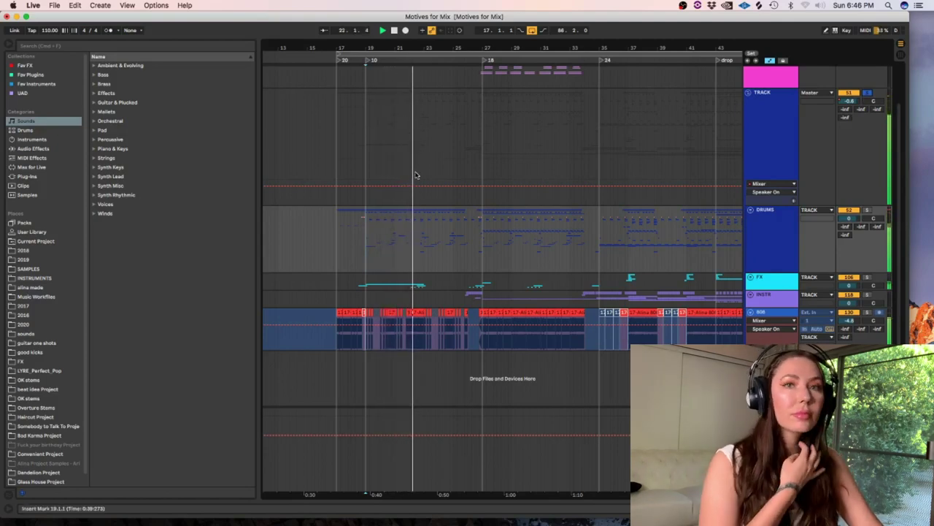
key("space")
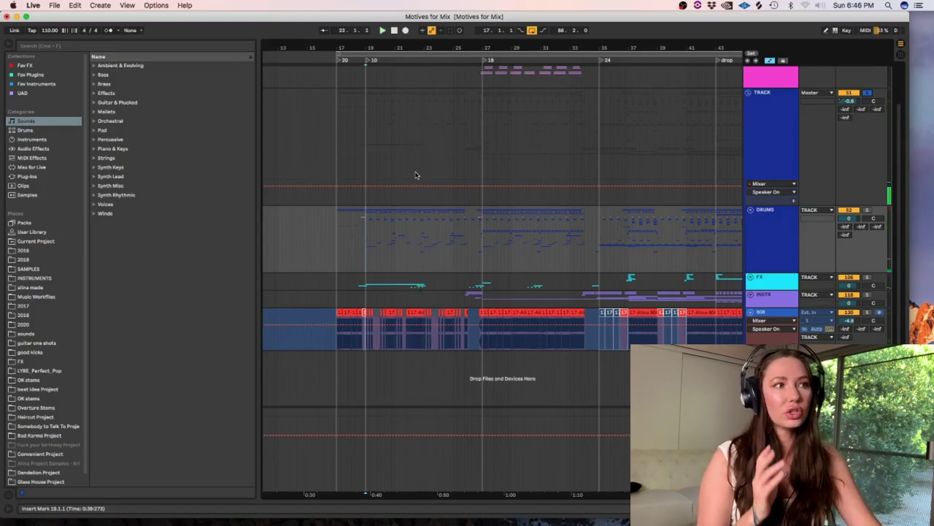
Step: Hide the automation lanes, focus on the 808 clips around 18.4.1, and check the 808 track's effect chain before returning to the arrangement
left_click(360, 347)
key("plus")
key("plus")
key("plus")
key("a")
key("minus")
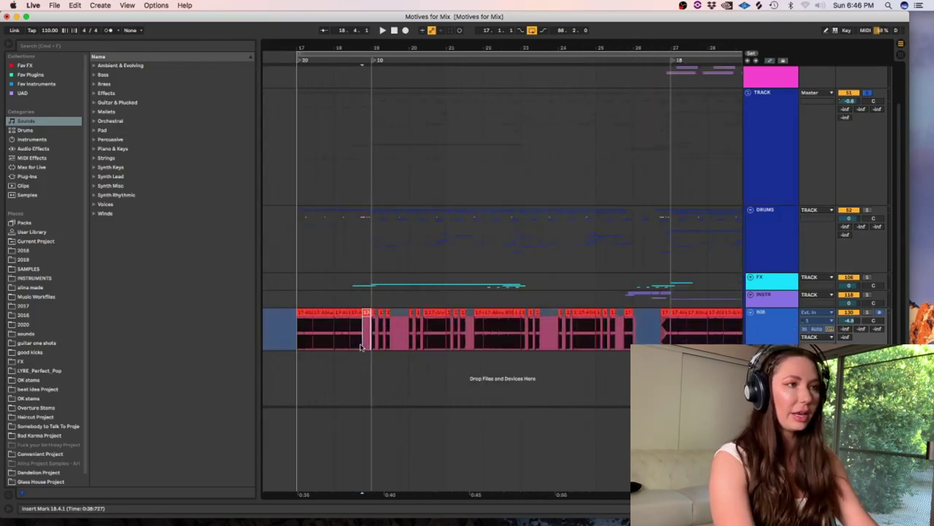
double_click(770, 315)
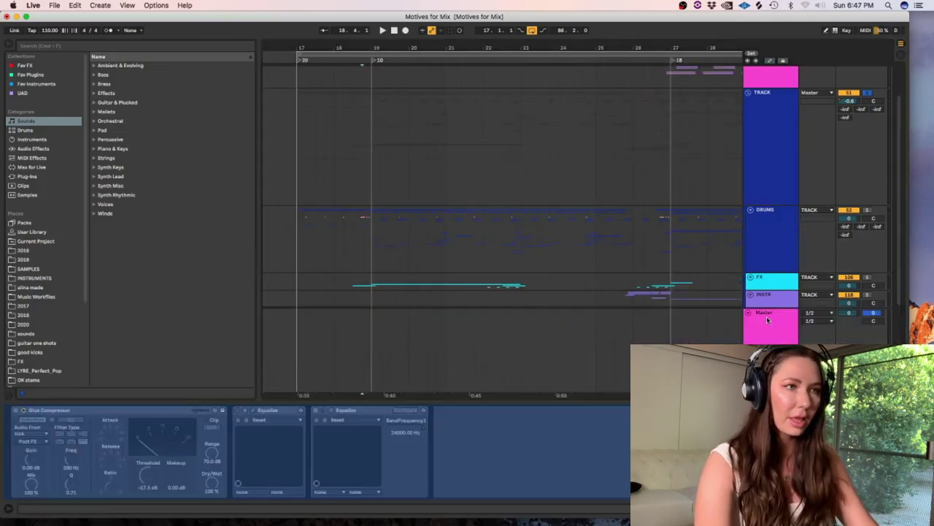
key("super+z")
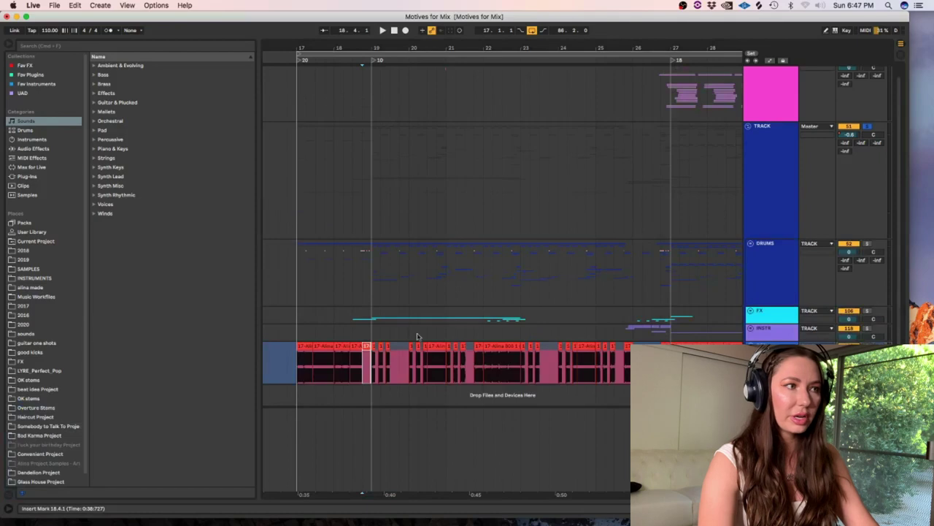
Step: Play the soloed 808 track from 19.1.1 and select its clips at 20.2.3 and 20.3.1
key("plus")
key("plus")
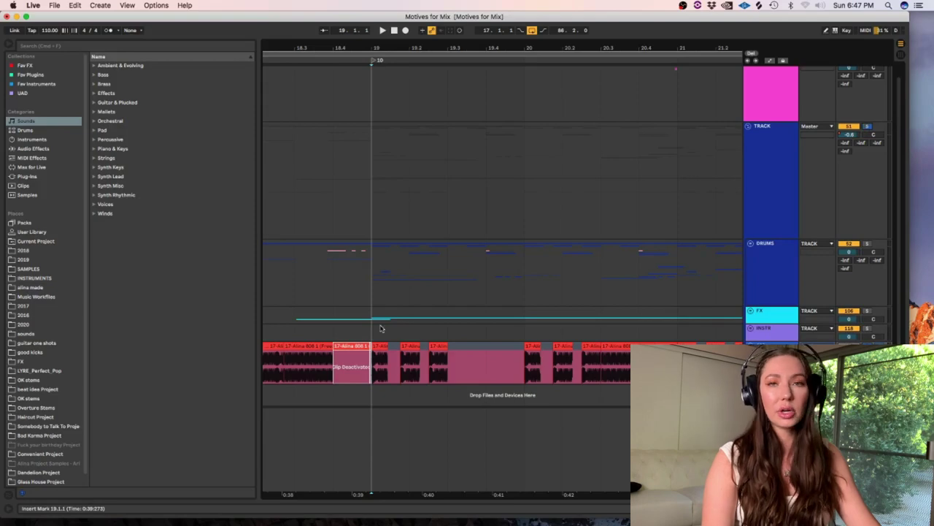
left_click(591, 359)
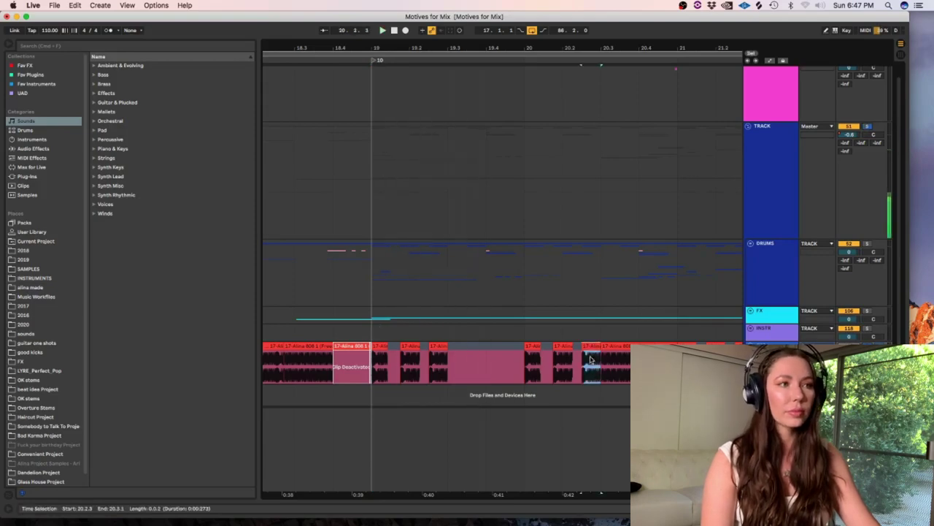
left_click(613, 346)
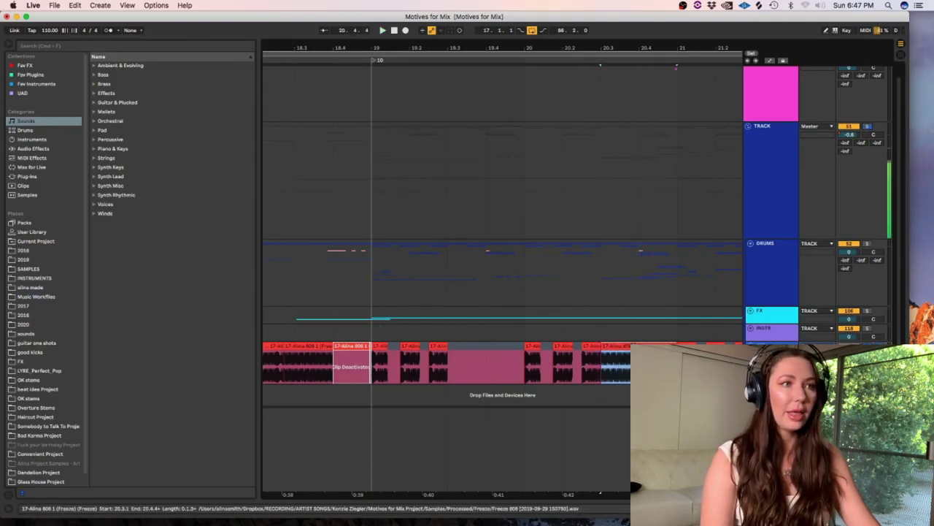
Step: Examine the clip transposition envelope of the 808 clip at 20.3.1, and return to the arrangement with the insert marker at 20.3.1
double_click(629, 343)
left_click(175, 62)
left_click(177, 79)
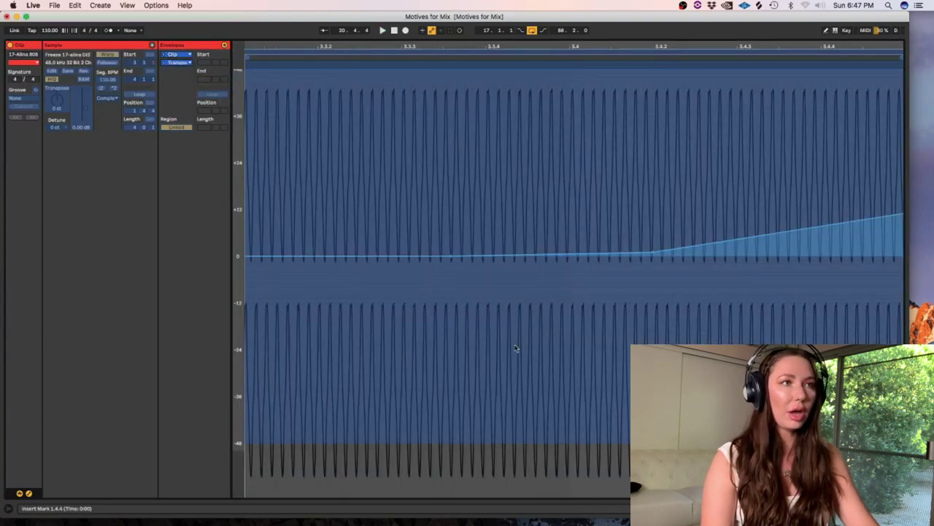
key("shift+Tab")
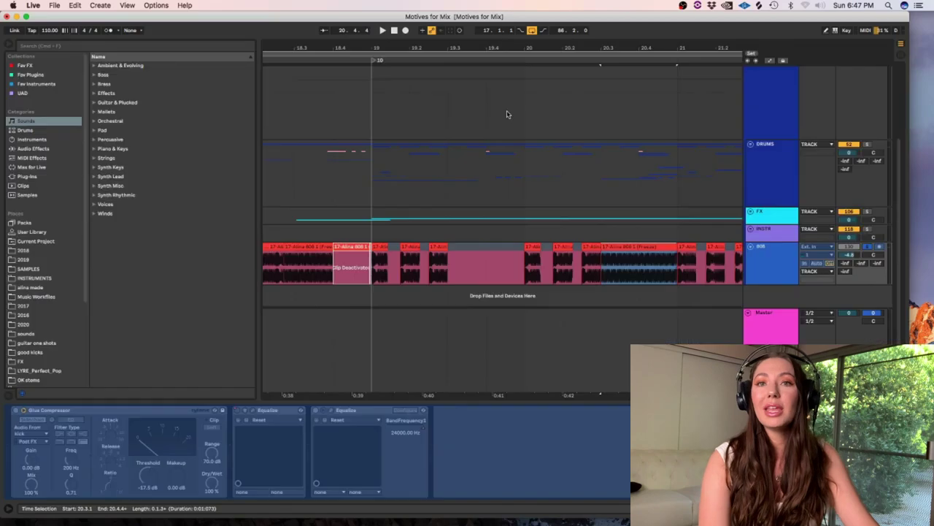
left_click(602, 274)
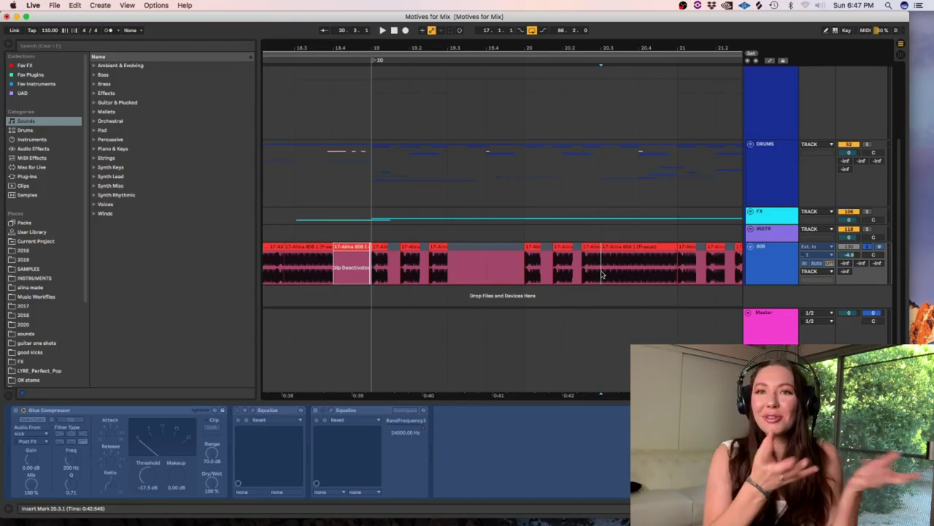
Step: Unsolo the 808 track and play the FX group soloed from around bar 21
left_click(868, 246)
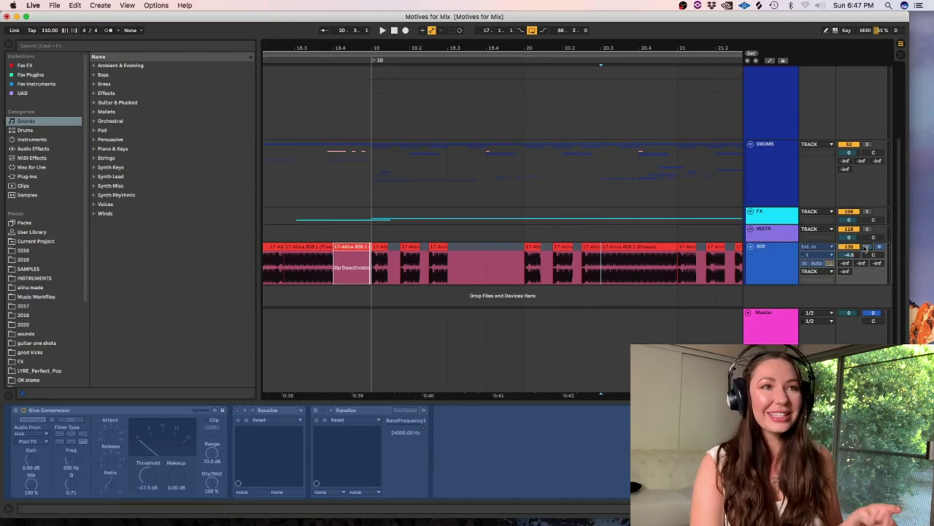
left_click(515, 234)
key("minus")
key("minus")
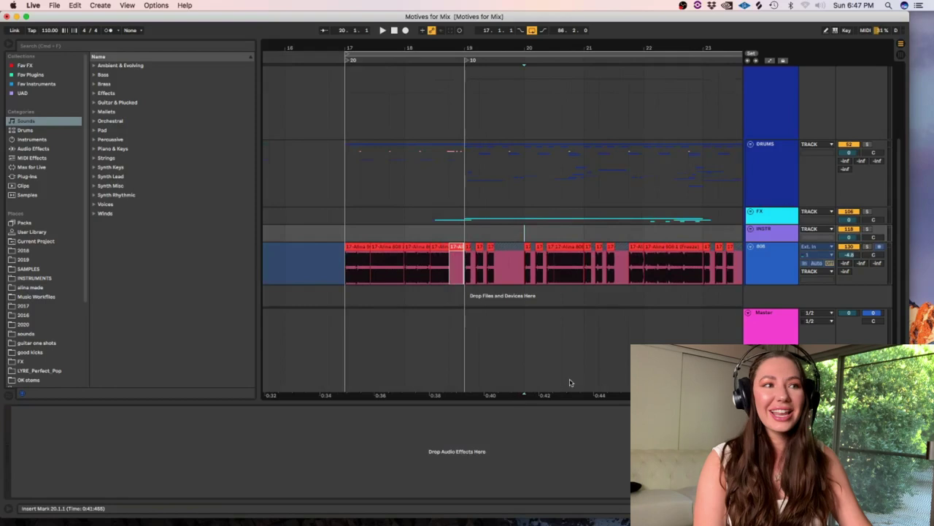
left_click_drag(565, 396, 409, 408)
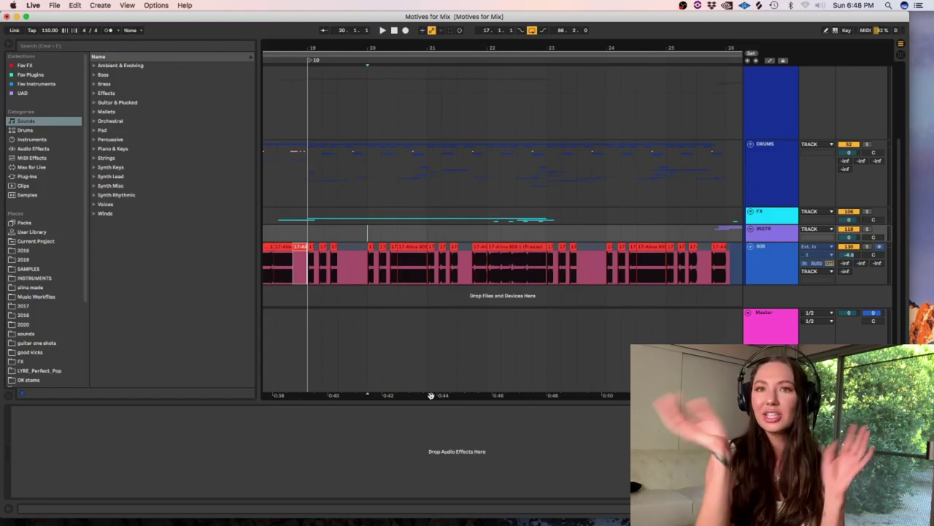
left_click(430, 395)
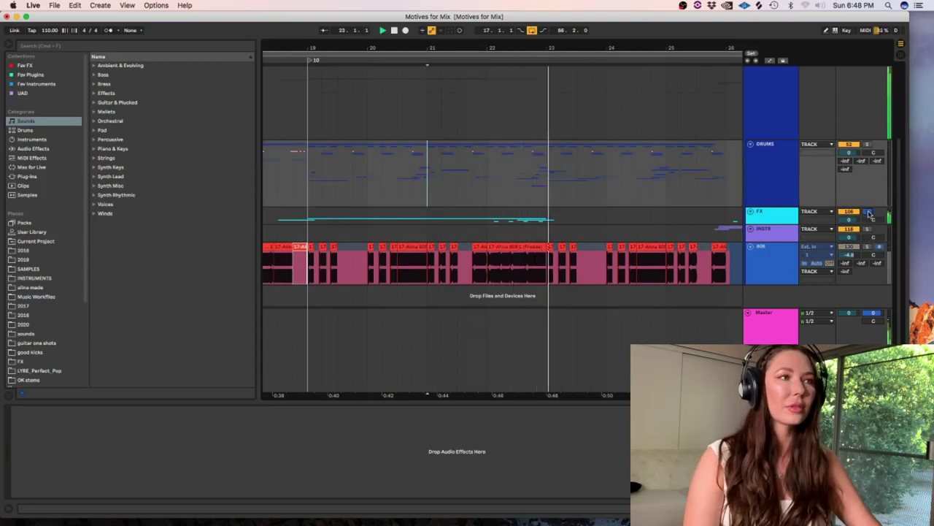
Step: Unfold the FX group and expand its cave and wht nz tracks to show their waveforms
left_click(751, 212)
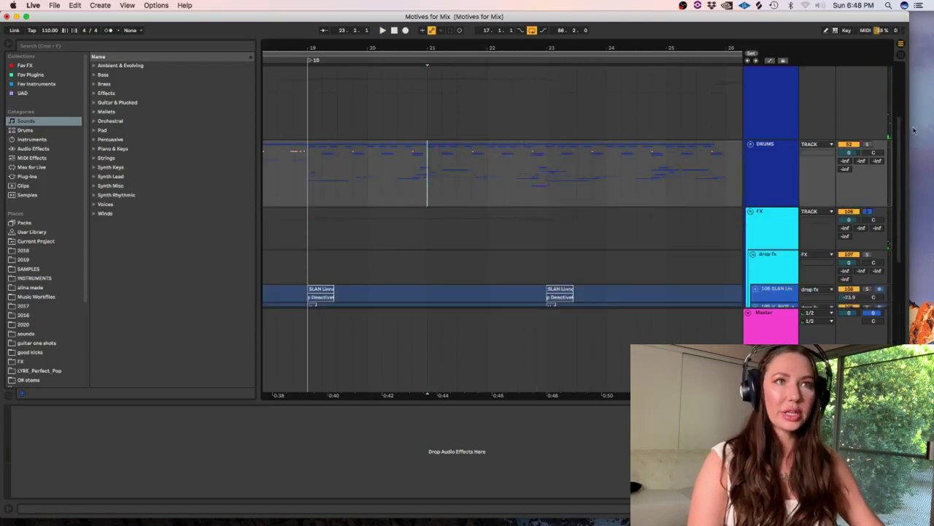
scroll(876, 98, "down", 5)
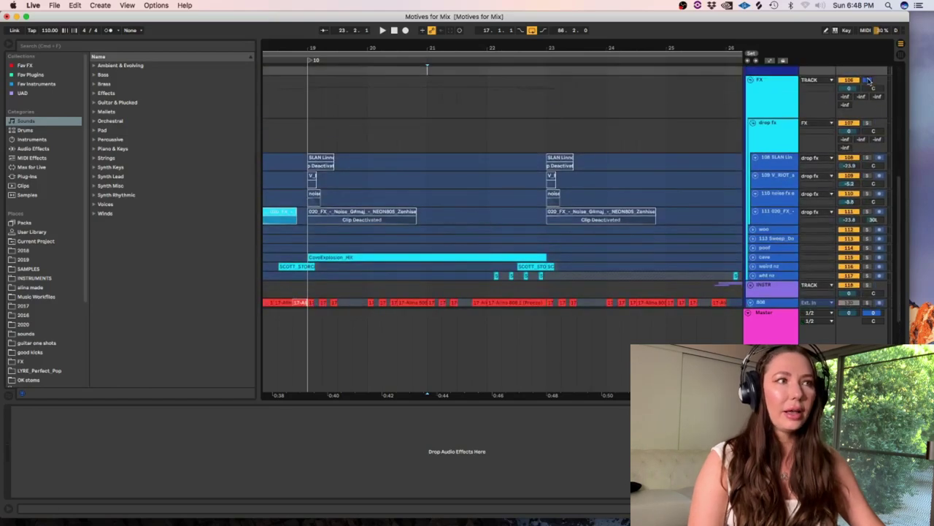
left_click(754, 257)
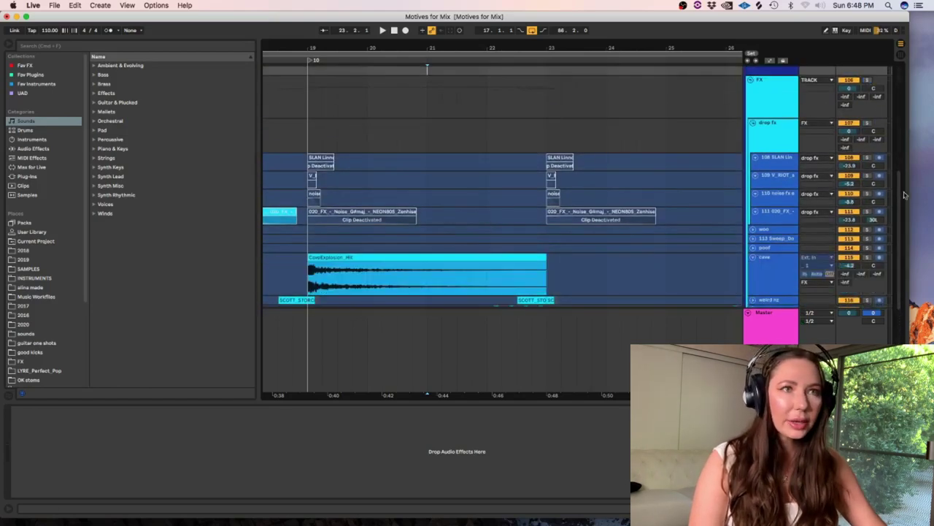
left_click_drag(900, 194, 901, 223)
left_click(753, 240)
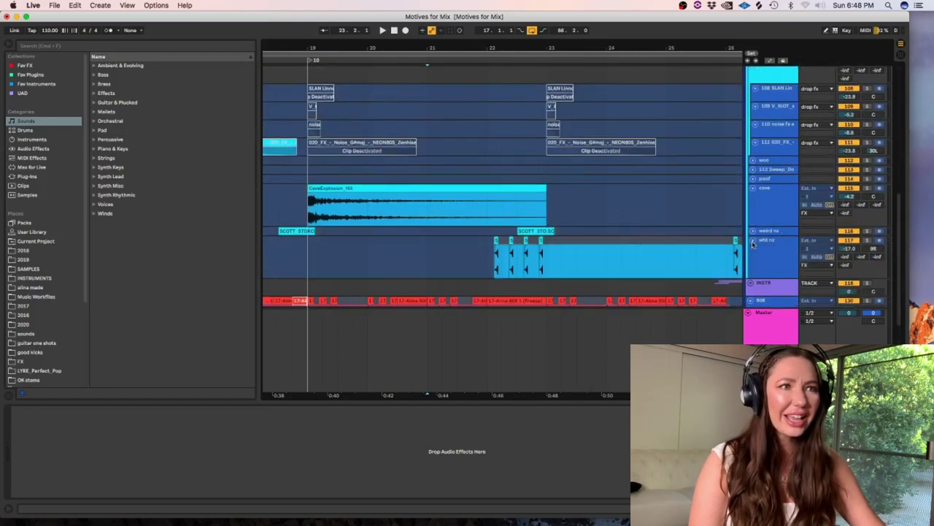
Step: Play the wht nz track soloed from its first noise hit at bar 22, and unsolo it
left_click(494, 261)
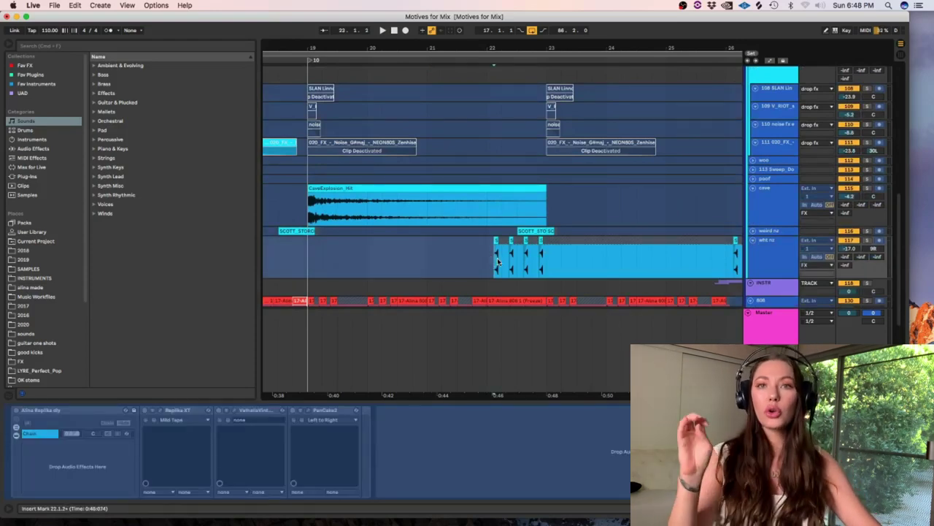
key("space")
left_click(869, 240)
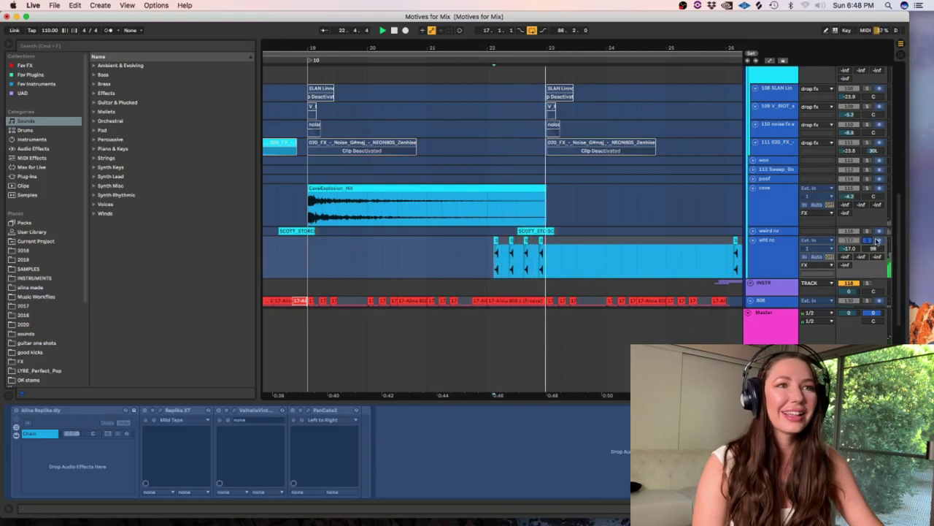
left_click(869, 240)
key("space")
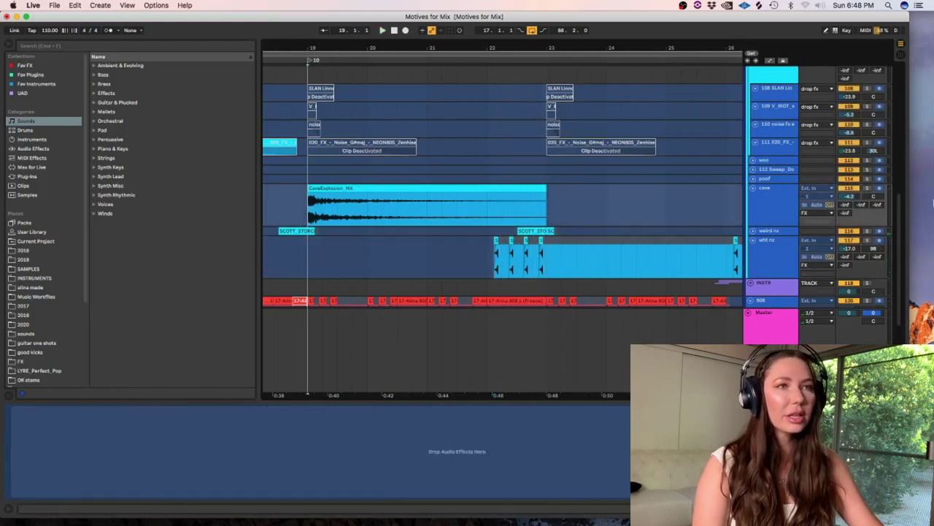
Step: Play the cave track's explosion hit soloed from bar 19, and unsolo it
left_click(867, 188)
key("space")
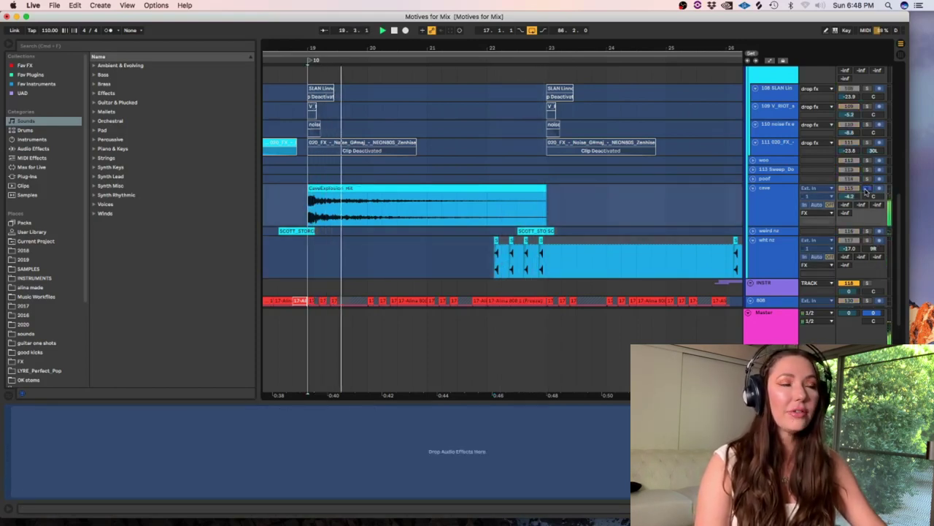
left_click(868, 188)
key("space")
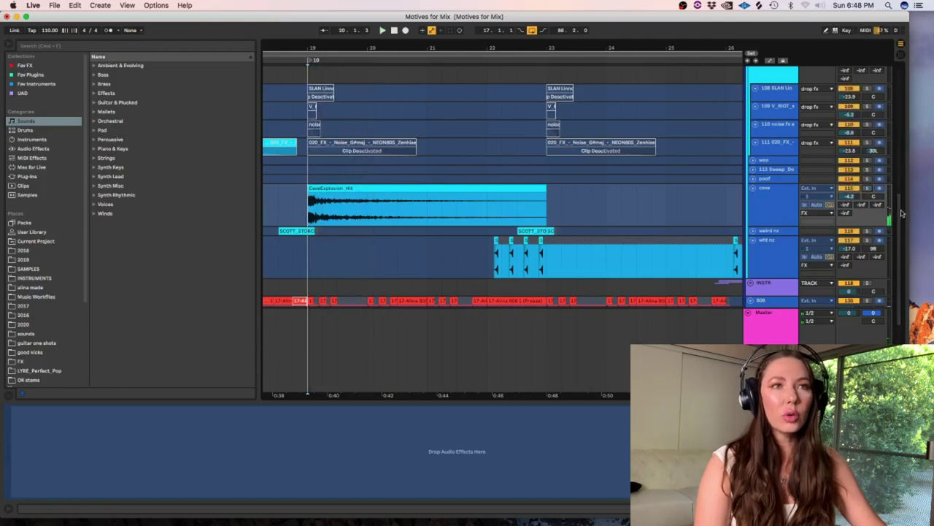
Step: Solo the DRUMS group and place the insert marker at 19.1.1 for the section marked 10
scroll(896, 179, "up", 2)
left_click(410, 117)
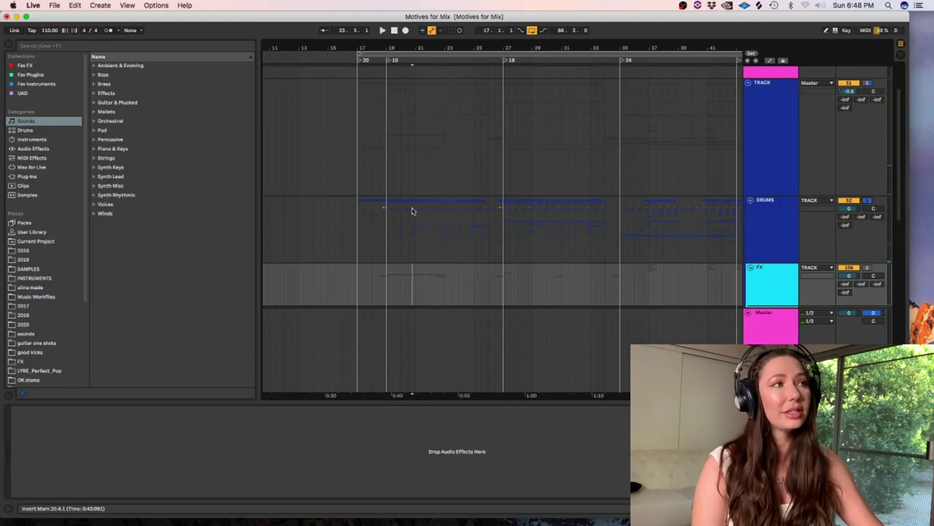
left_click(386, 224)
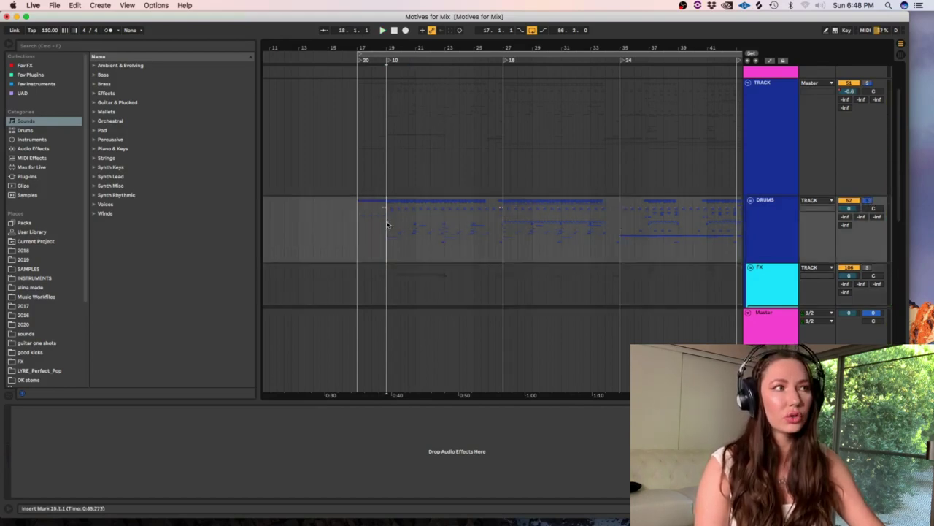
left_click_drag(449, 395, 414, 397)
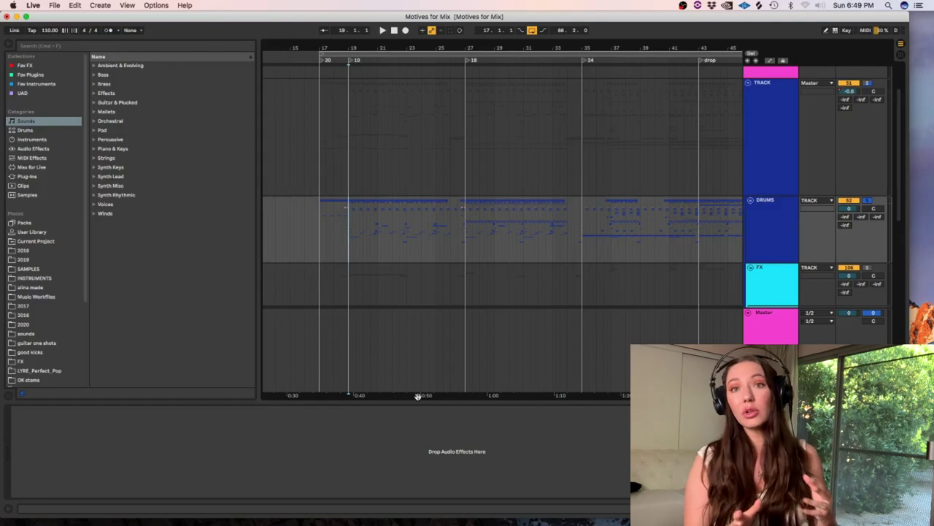
Step: Play the full song without solos from 26.3.1 and unfold the INSTR group to show its instrument tracks
key("space")
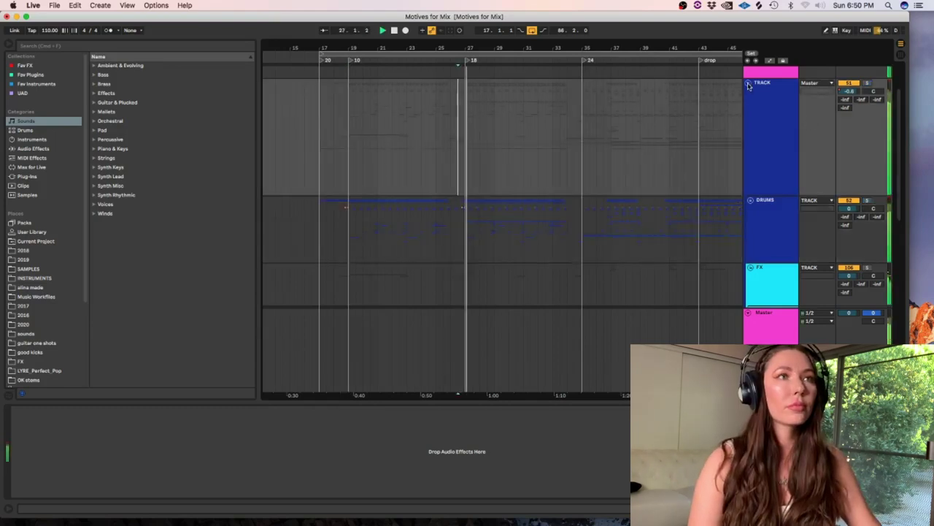
left_click(748, 84)
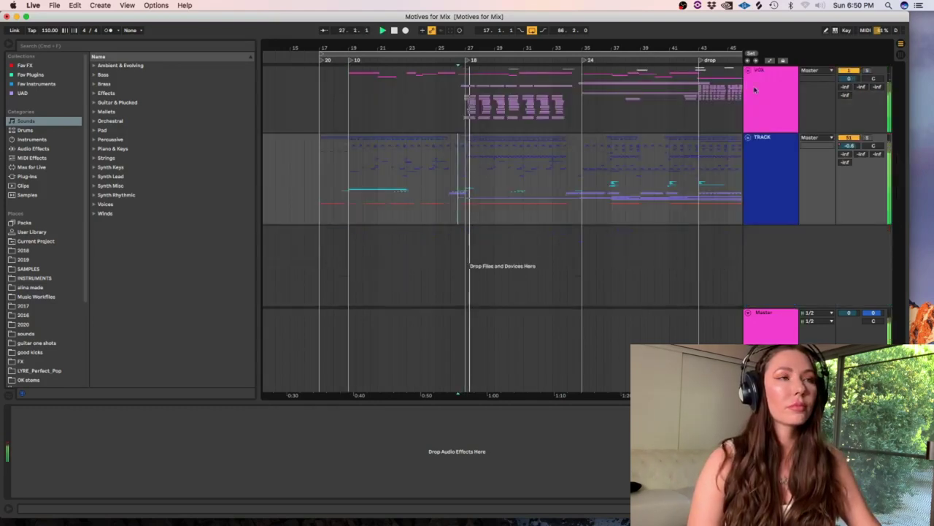
left_click_drag(598, 401, 546, 402)
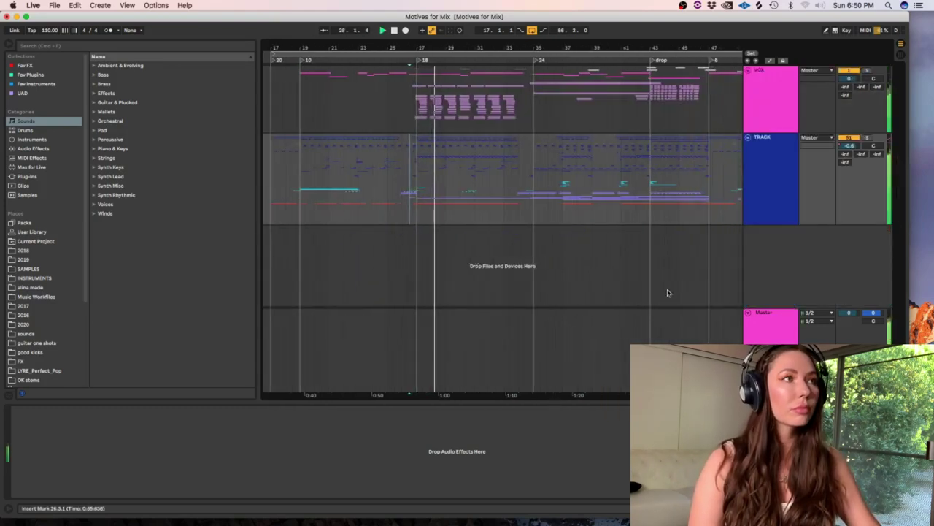
left_click(748, 138)
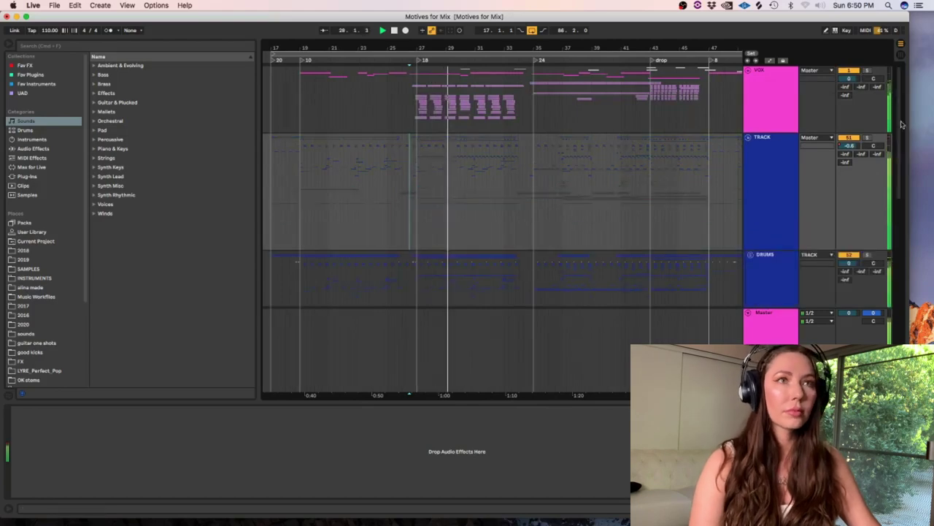
left_click_drag(902, 125, 901, 272)
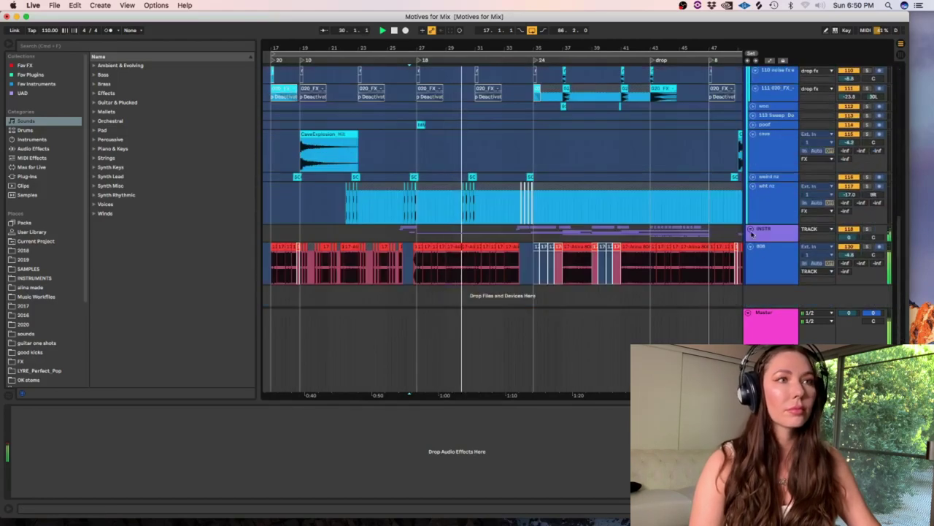
left_click(750, 229)
scroll(898, 276, "down", 3)
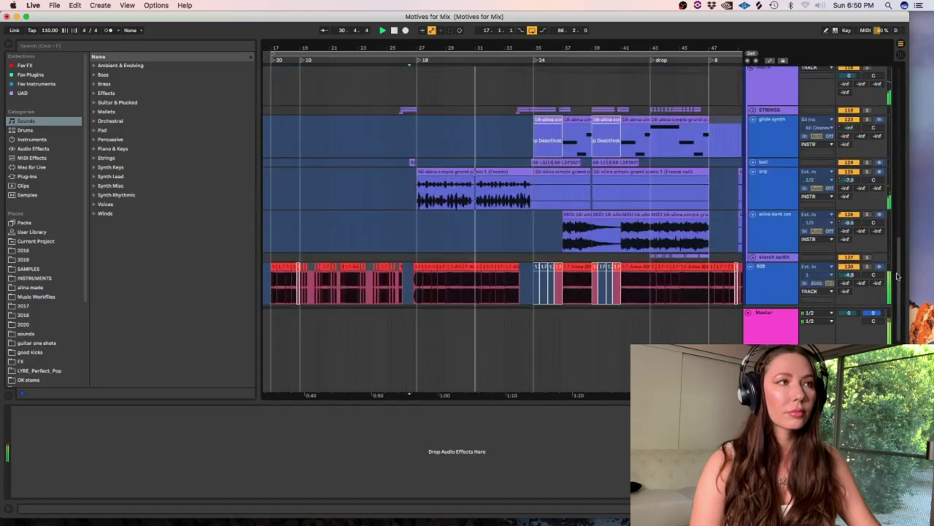
Step: Play the arp track soloed from 27.1.1 while looking over the FX and INSTR tracks
scroll(898, 276, "down", 1)
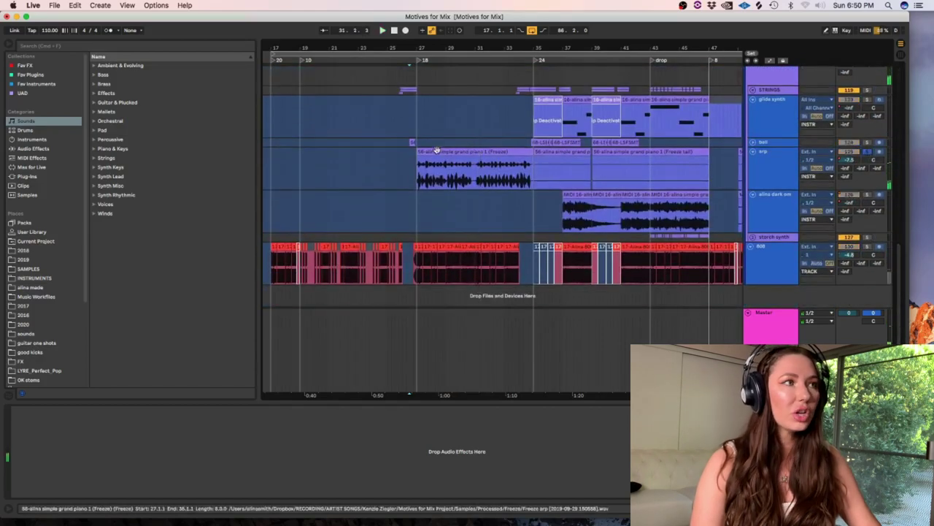
left_click(420, 167)
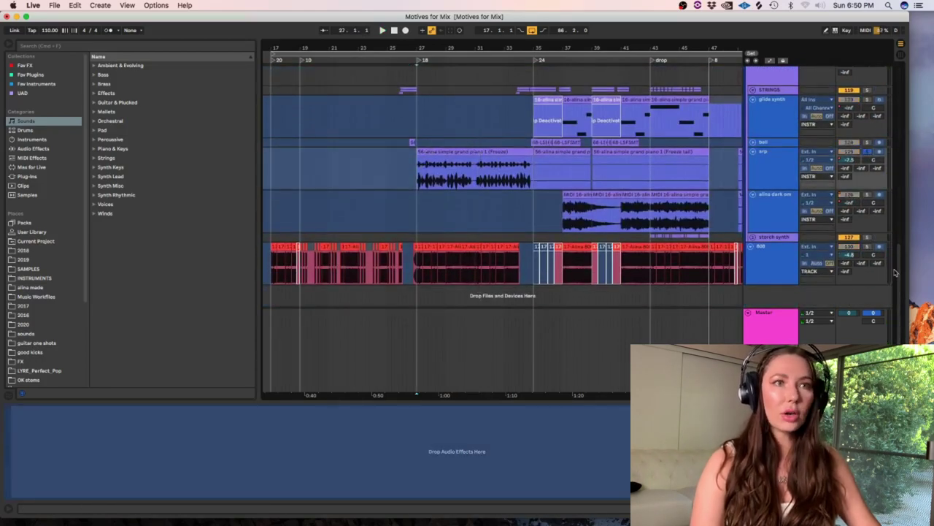
key("space")
scroll(895, 263, "up", 4)
scroll(892, 251, "down", 1)
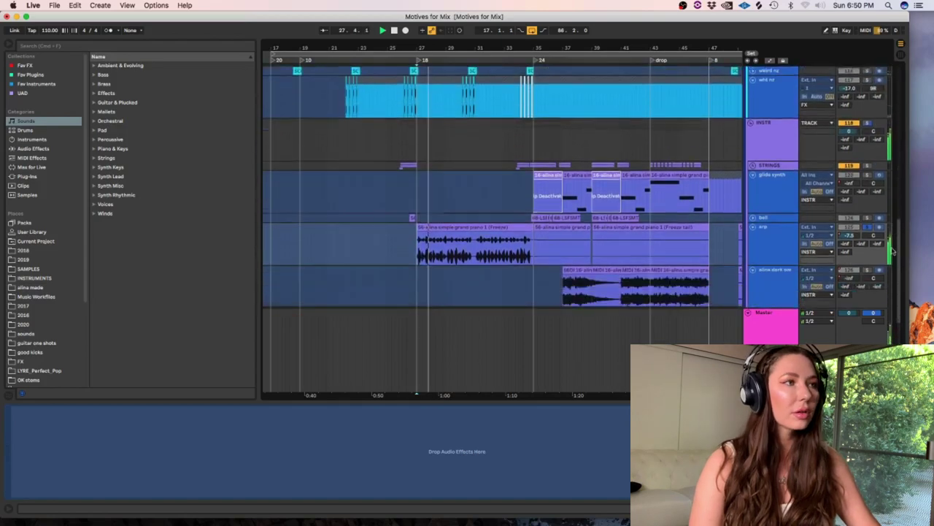
scroll(893, 254, "down", 2)
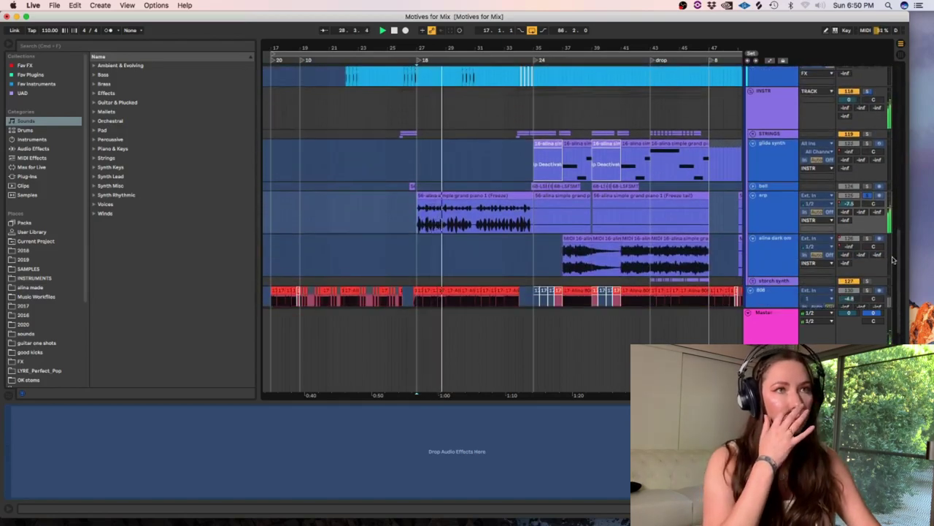
left_click_drag(899, 258, 906, 153)
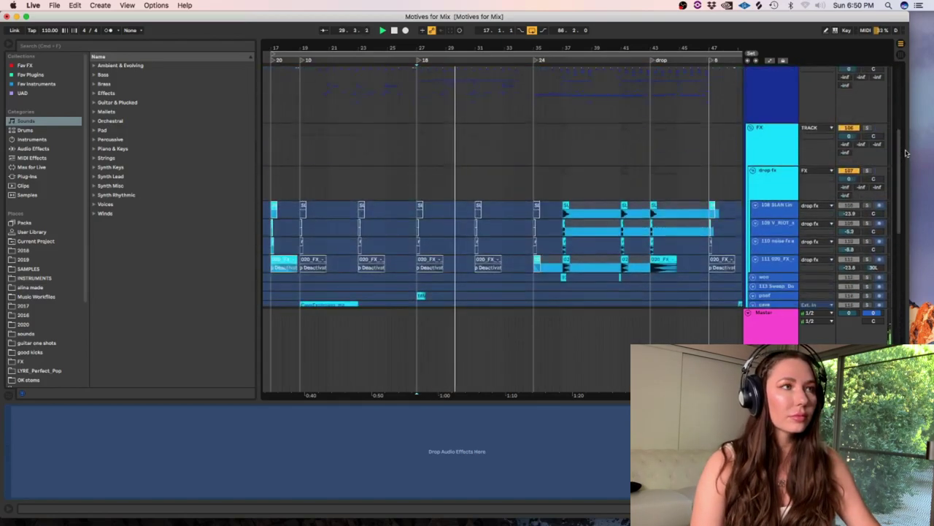
scroll(906, 152, "down", 10)
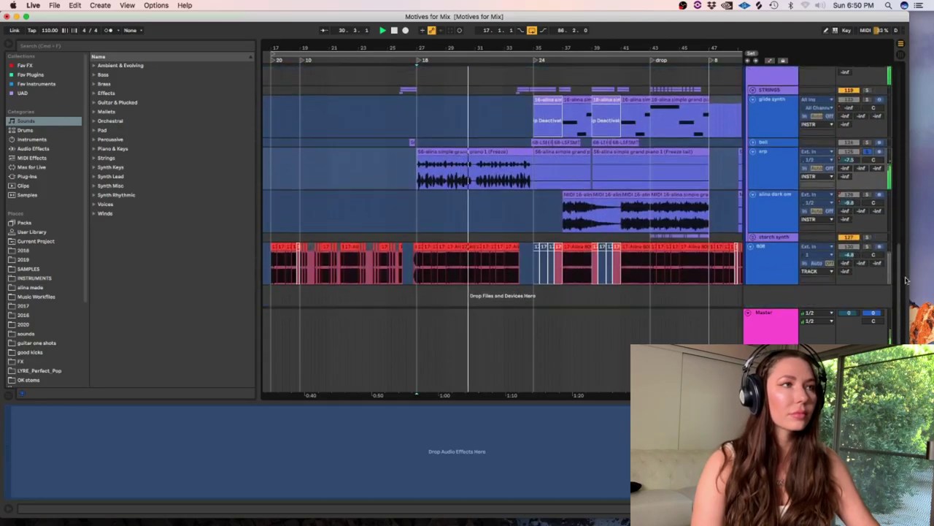
key("space")
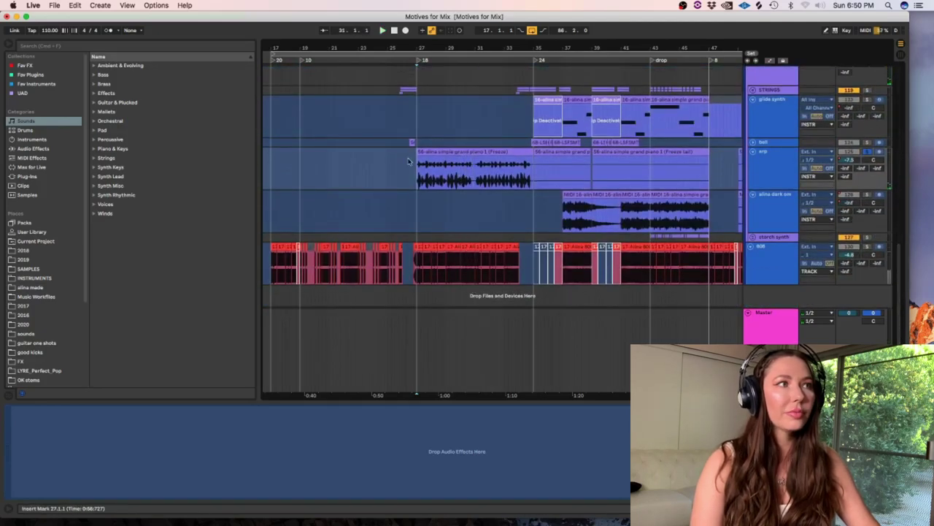
Step: Select the arp clip from bar 27 to 35, unsolo the arp track, and play the song from 27.1.1 on the VOX group
left_click_drag(419, 166, 534, 168)
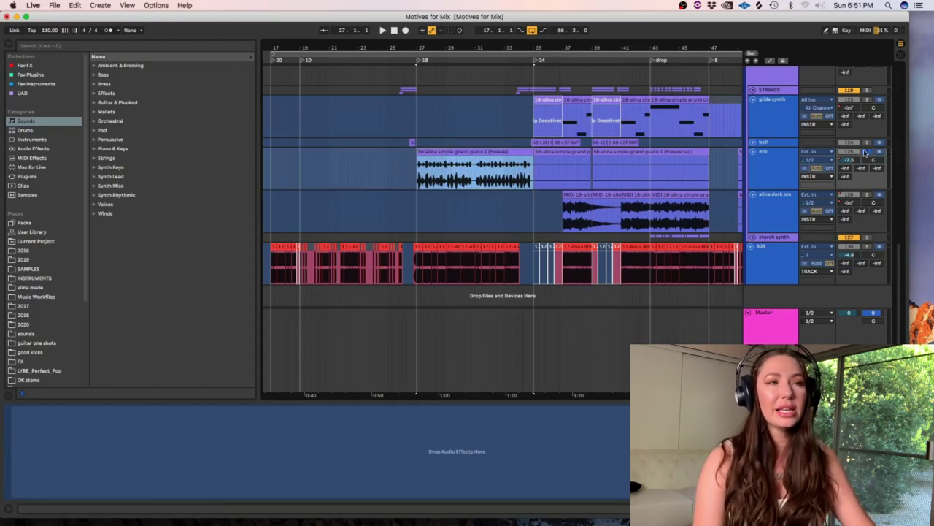
left_click_drag(899, 282, 900, 326)
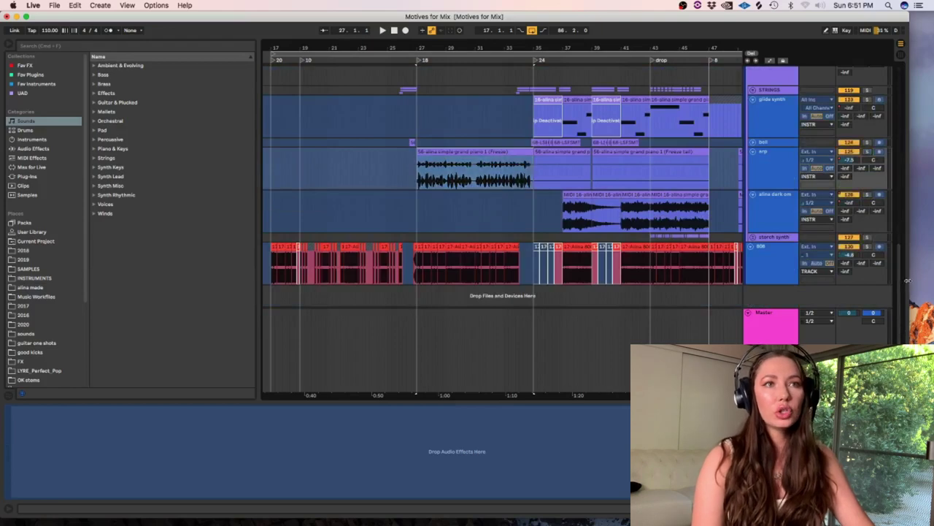
scroll(880, 117, "up", 15)
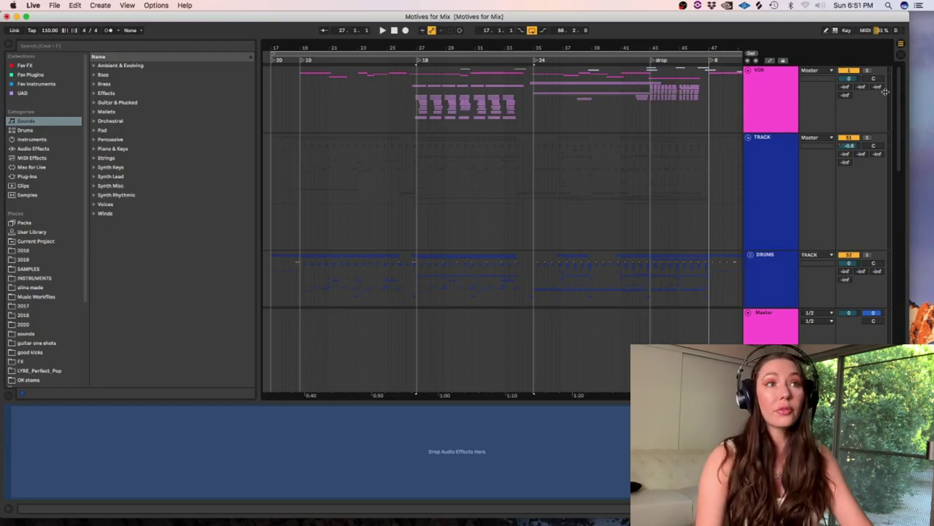
left_click(419, 91)
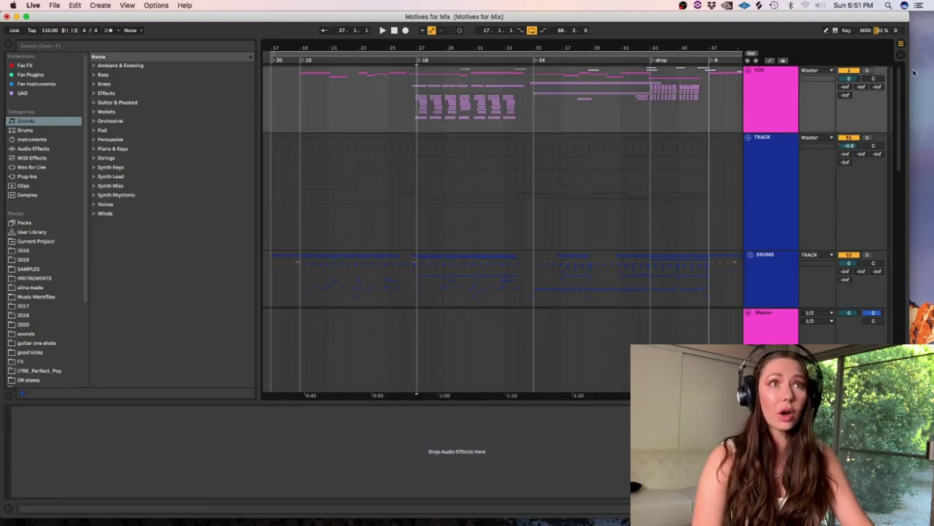
key("space")
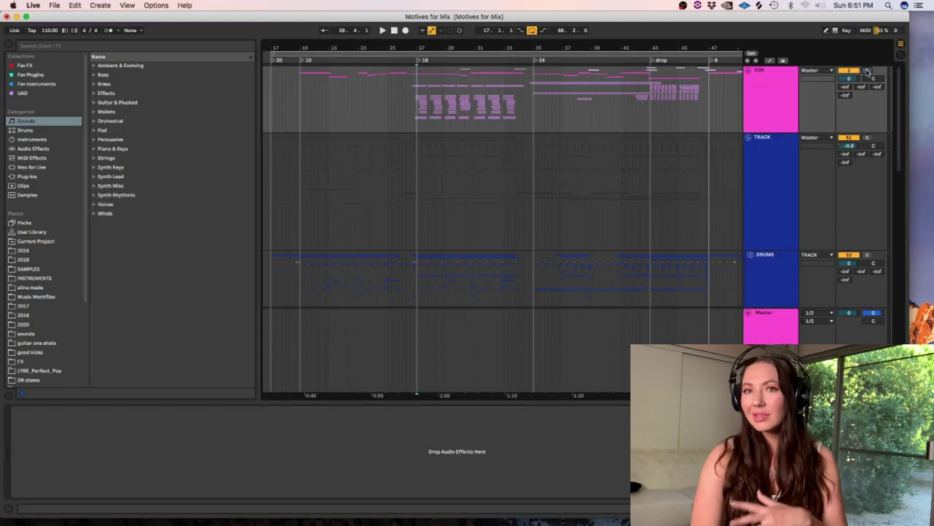
Step: Play the full song from 34.4.1 into the section marked 24
left_click(533, 102)
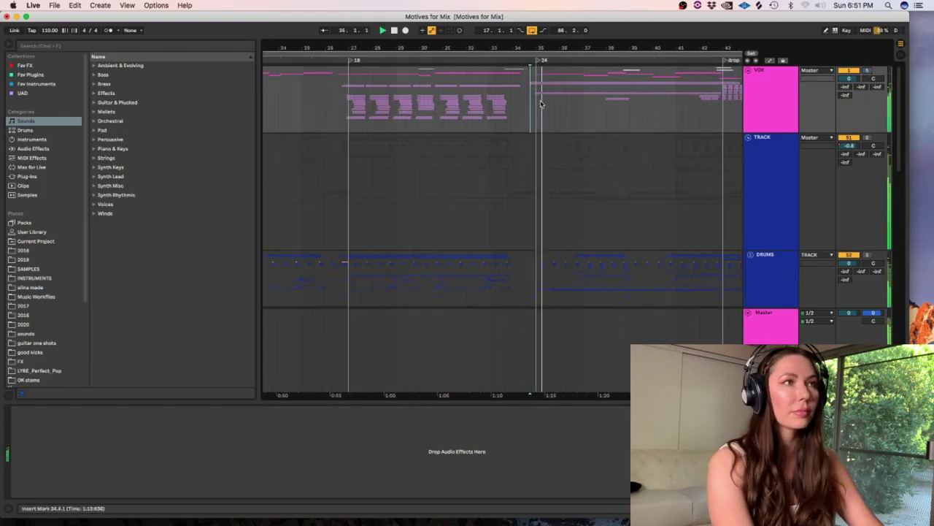
key("minus")
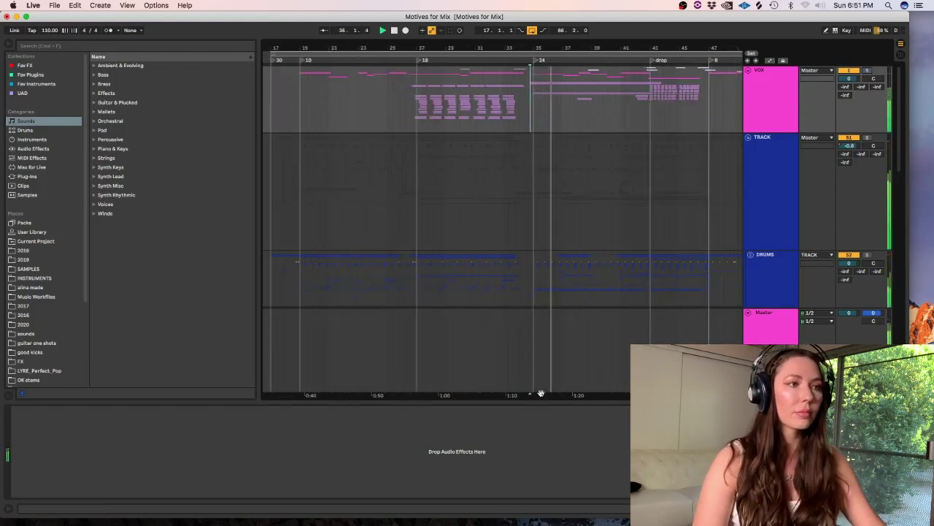
left_click_drag(541, 393, 412, 392)
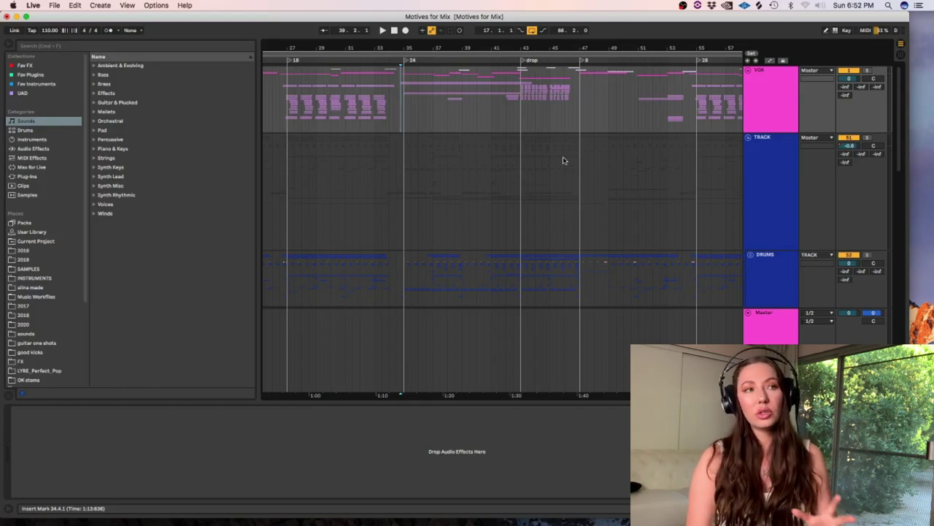
Step: Play the full song from 53.2.1 through the end of the section marked 8, and stop just past bar 55
left_click_drag(659, 396, 573, 398)
left_click(587, 265)
key("space")
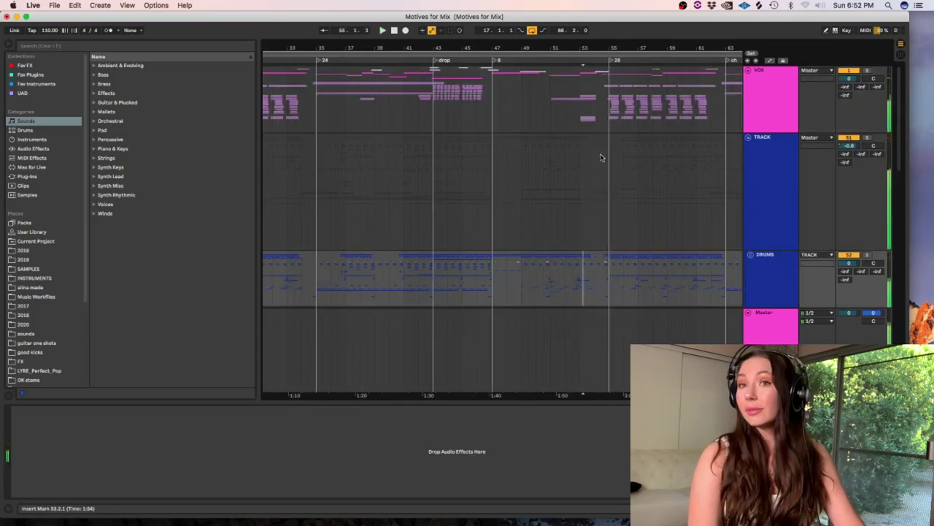
key("space")
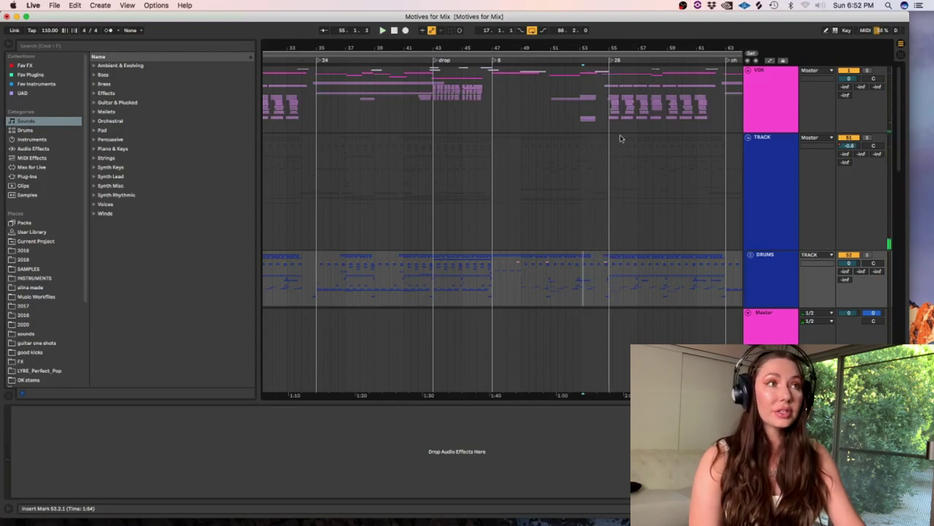
Step: Unfold the VOX and vocal fx groups and place the insert marker at 54.1.1 on the fx vx track, before the prayers clips
scroll(539, 272, "right", 3)
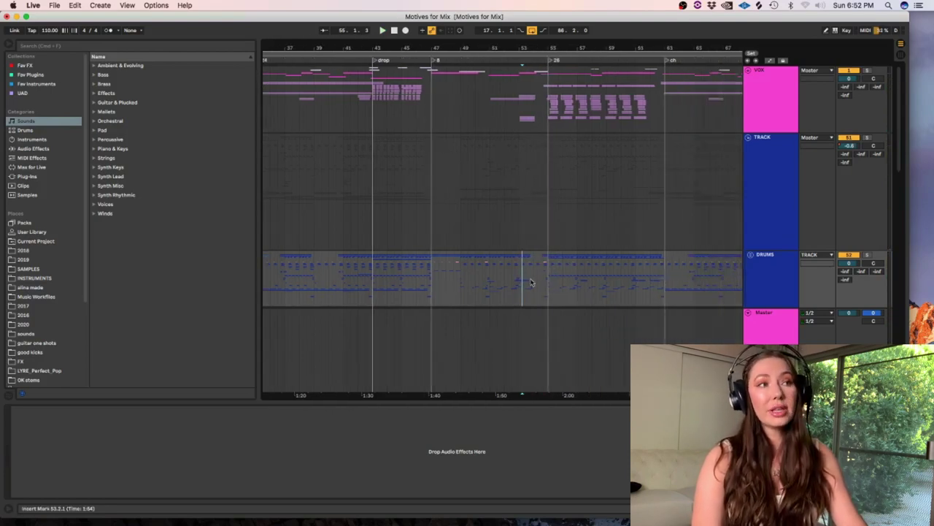
left_click(532, 199)
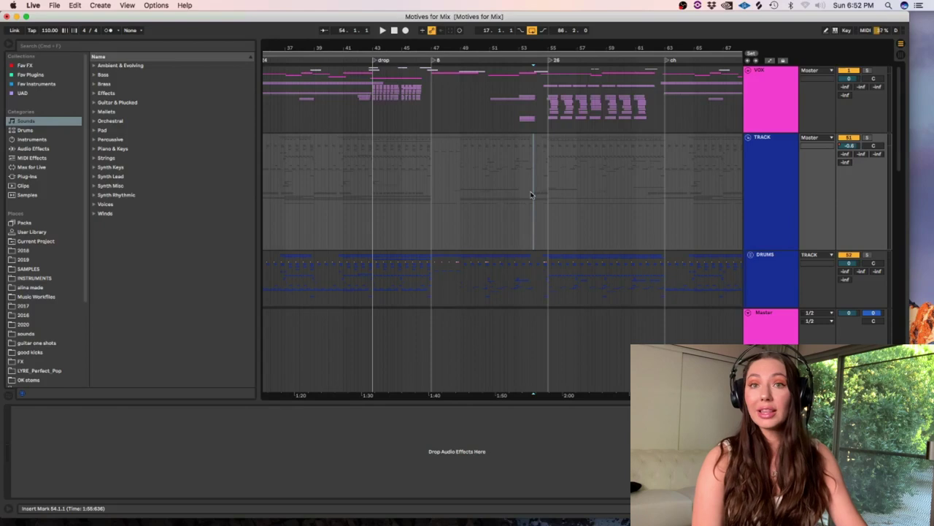
left_click(749, 70)
left_click(751, 162)
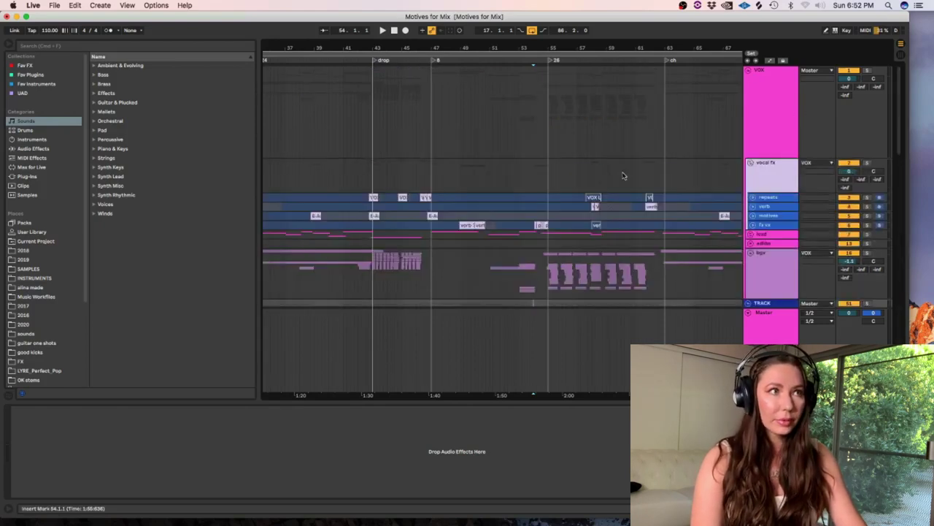
left_click(534, 221)
key("plus")
key("plus")
key("plus")
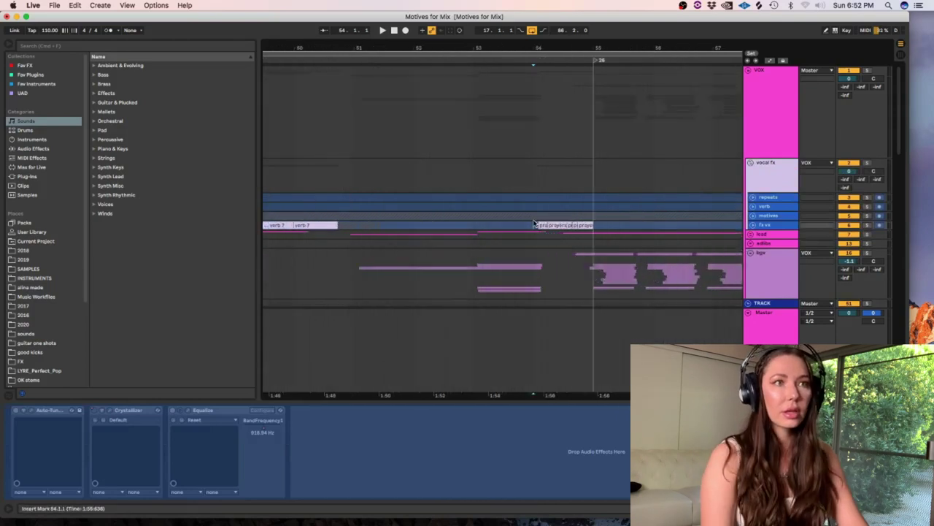
Step: Solo the fx vx track, play its prayers clips from 54.1.1, and select the track to replay them with its effects shown
left_click(868, 226)
key("space")
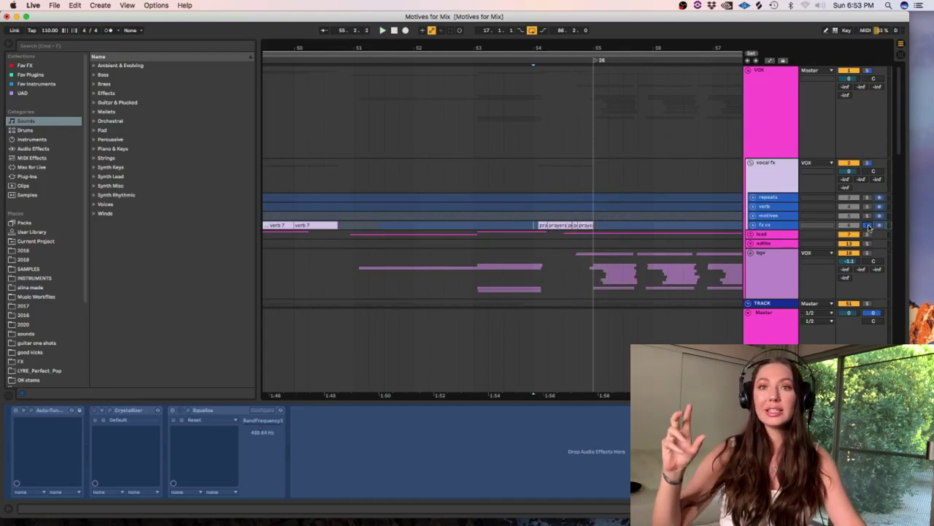
left_click(767, 225)
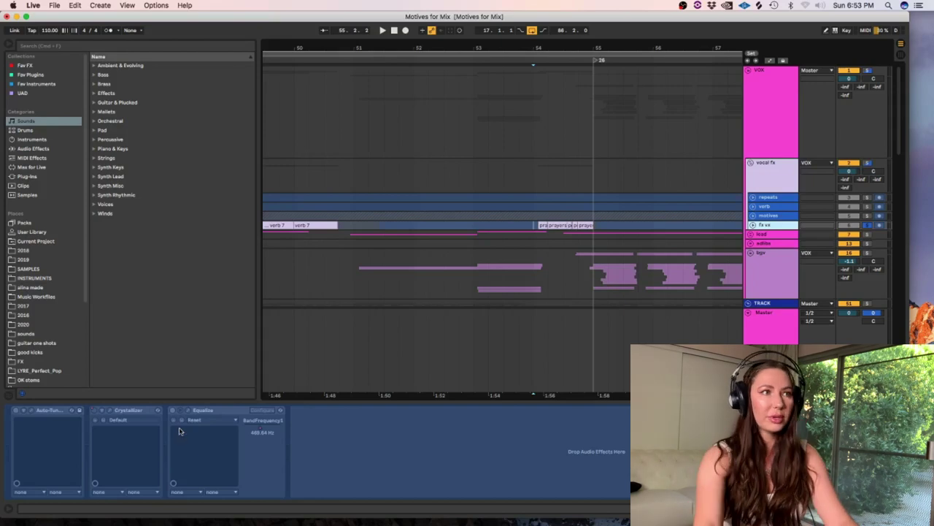
key("space")
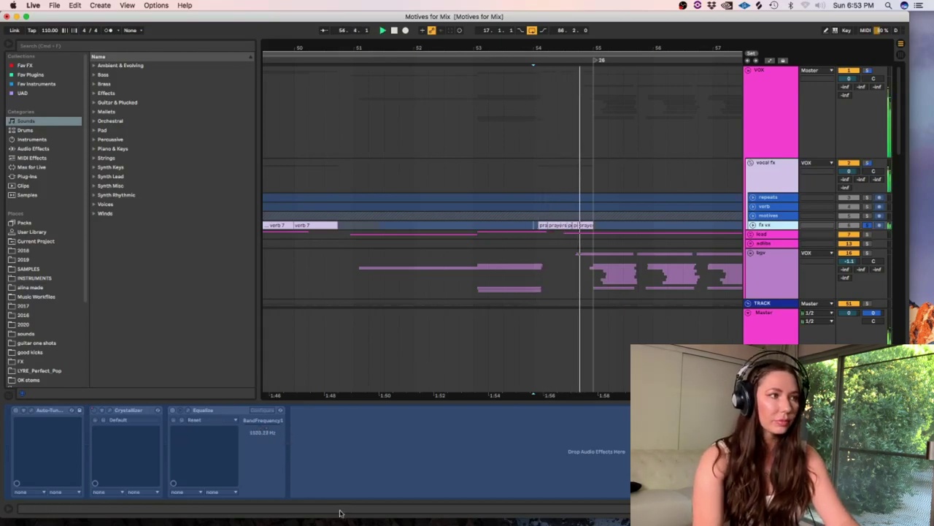